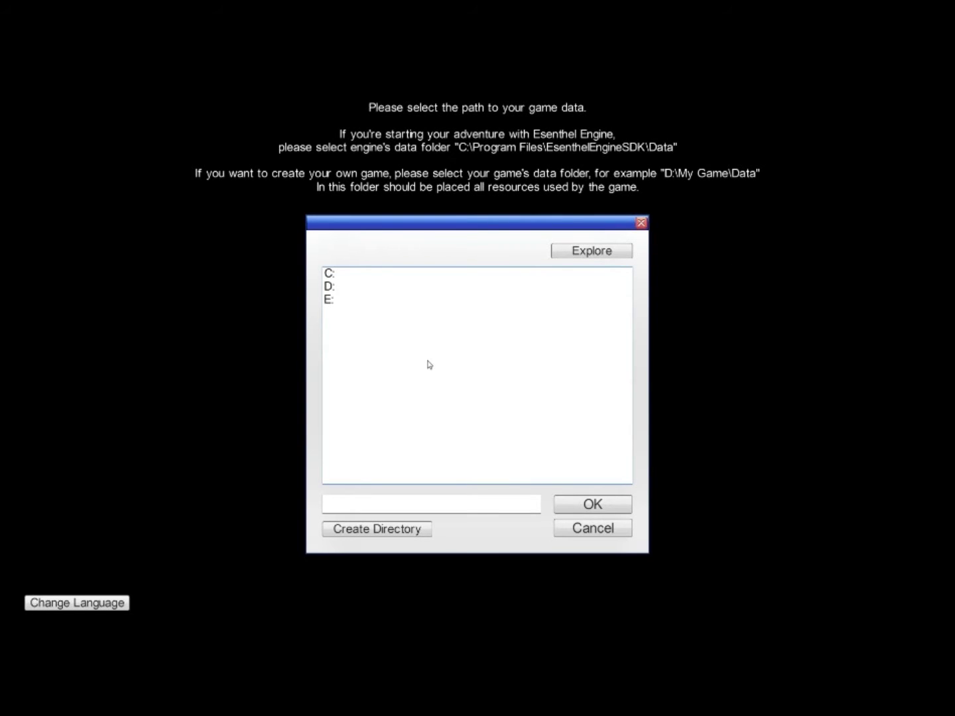
Set C:\Program Files\EsenthelEngineSDK\Data as the game data path
left_click(328, 301)
left_click(337, 276)
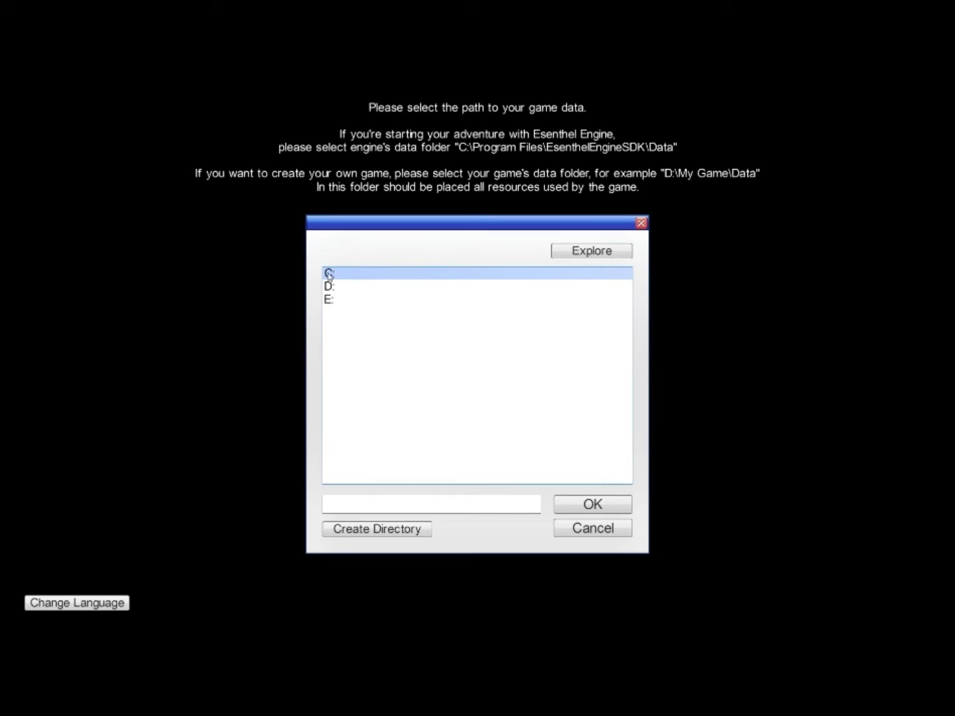
double_click(337, 277)
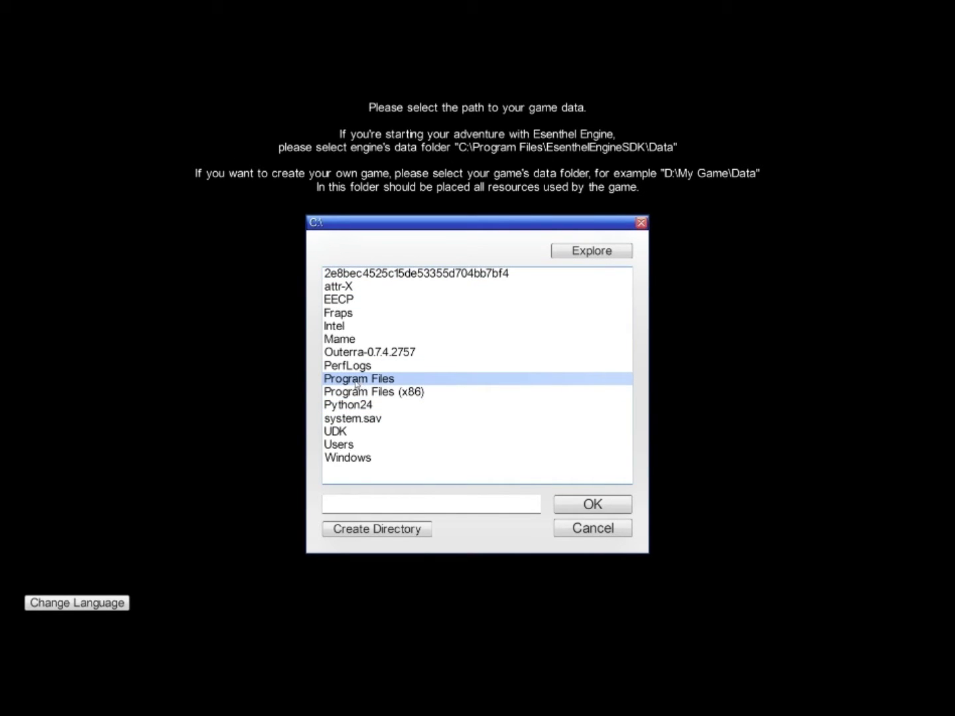
double_click(354, 384)
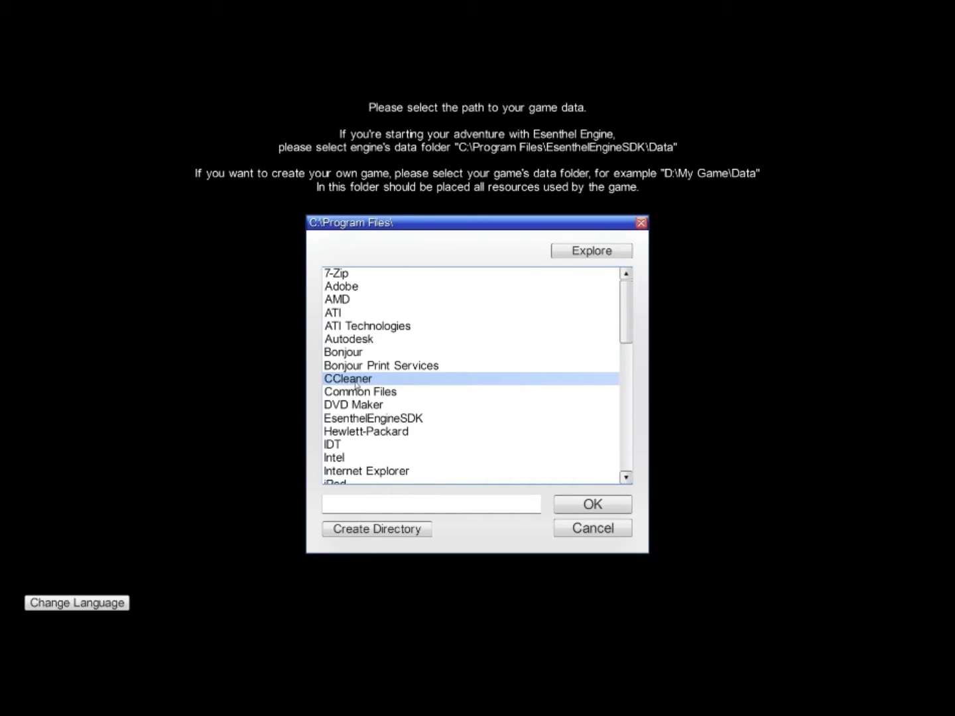
double_click(374, 420)
double_click(345, 313)
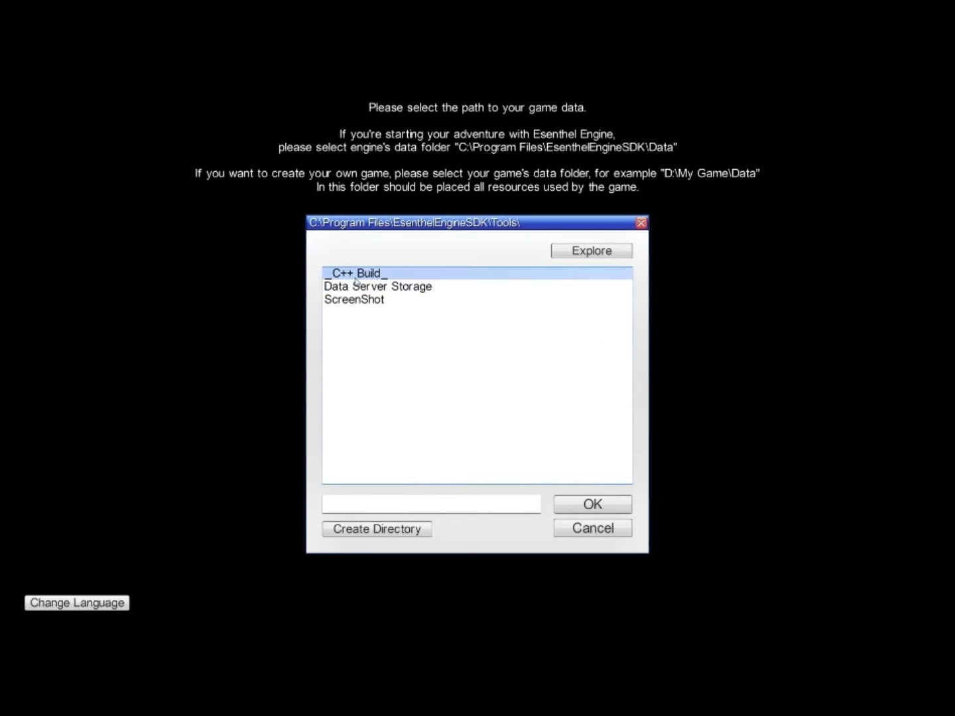
right_click(433, 346)
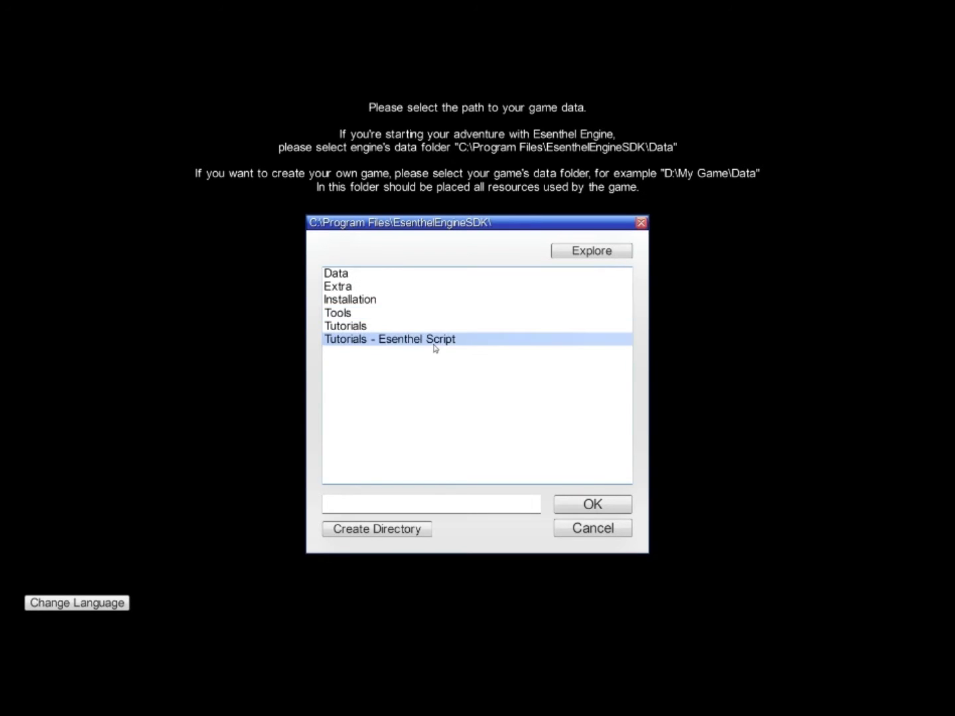
double_click(338, 275)
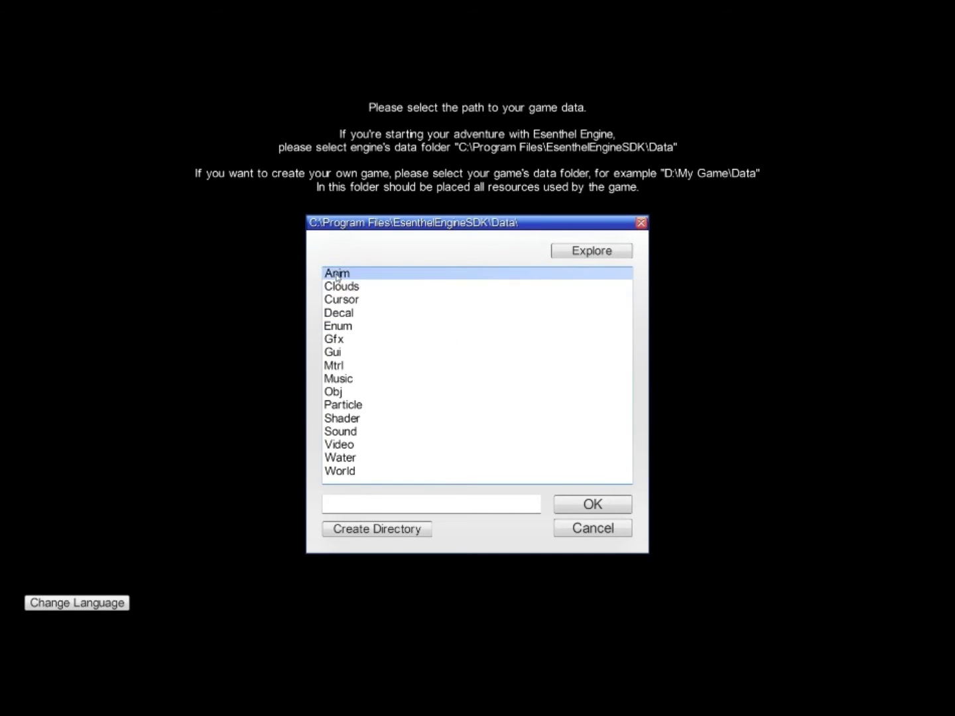
left_click(588, 506)
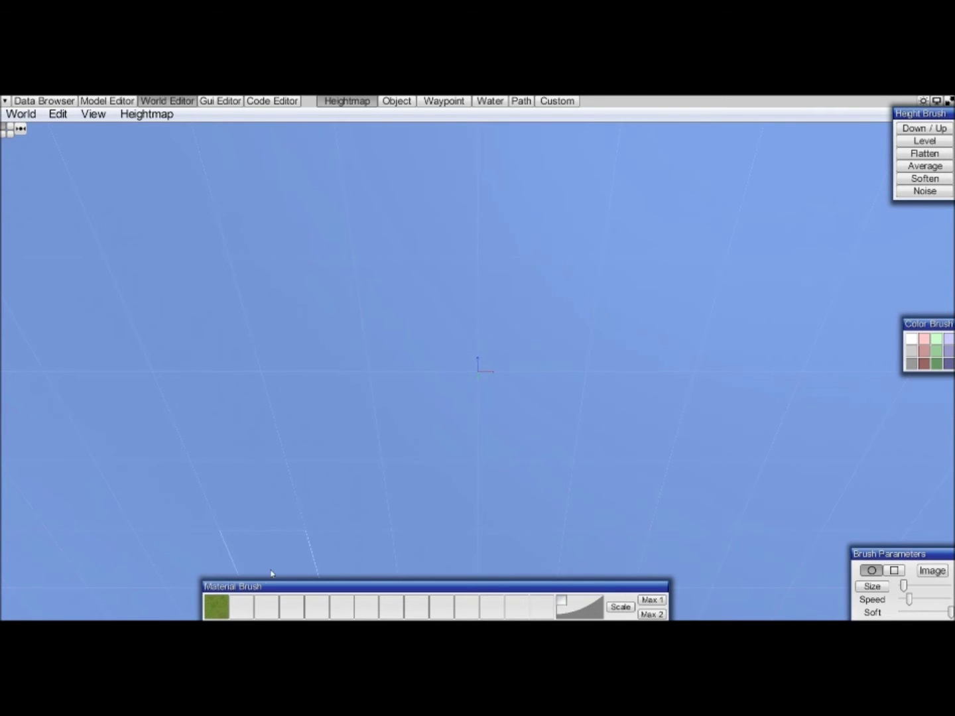
Delete the green material from the first Material Brush slot, leaving the brush empty
key("Delete")
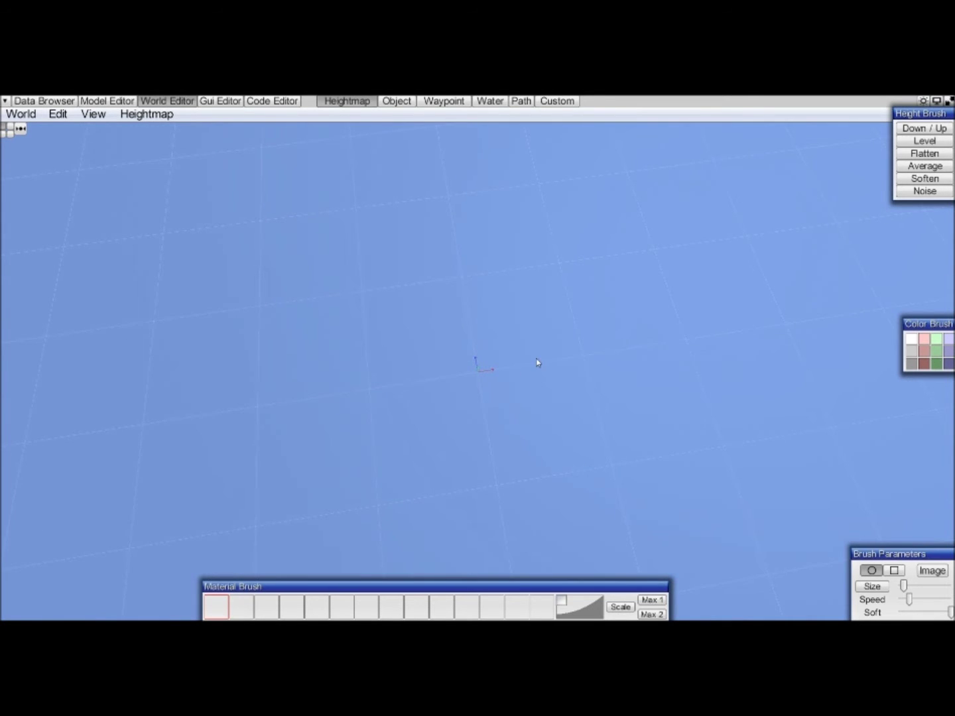
middle_click_drag(540, 403, 540, 403)
left_click(224, 599)
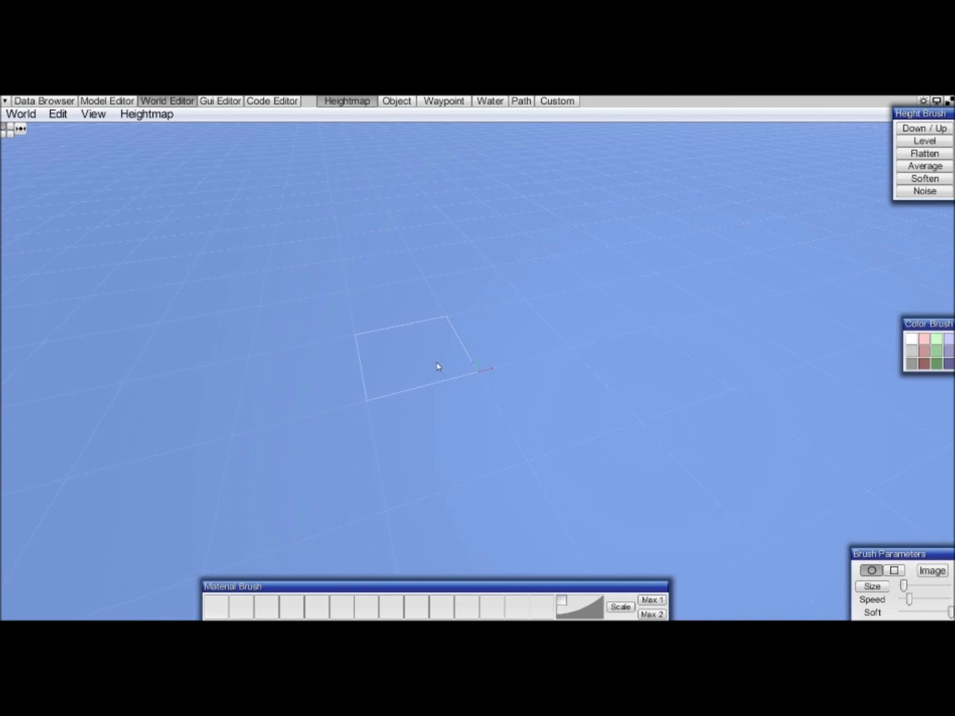
Create heightmap squares around the grid origin to form a flat blank terrain tile
left_click(438, 367)
left_click(503, 357)
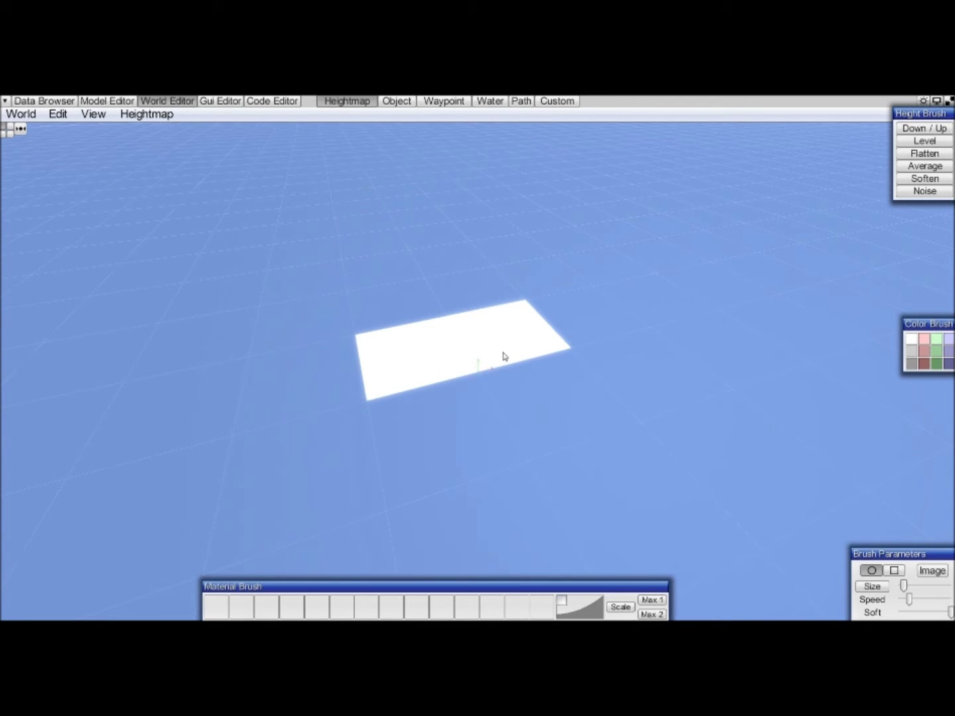
left_click(563, 391)
left_click(458, 419)
middle_click_drag(715, 413, 708, 410)
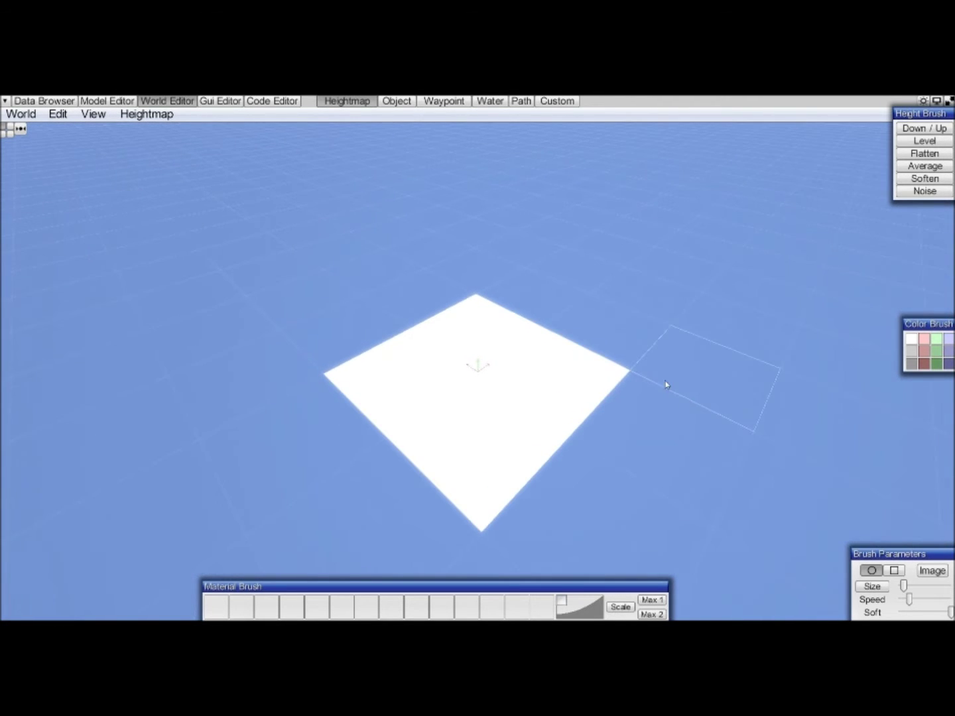
mouse_move(608, 347)
middle_mouse_down()
mouse_move(518, 428)
mouse_move(451, 404)
middle_mouse_up()
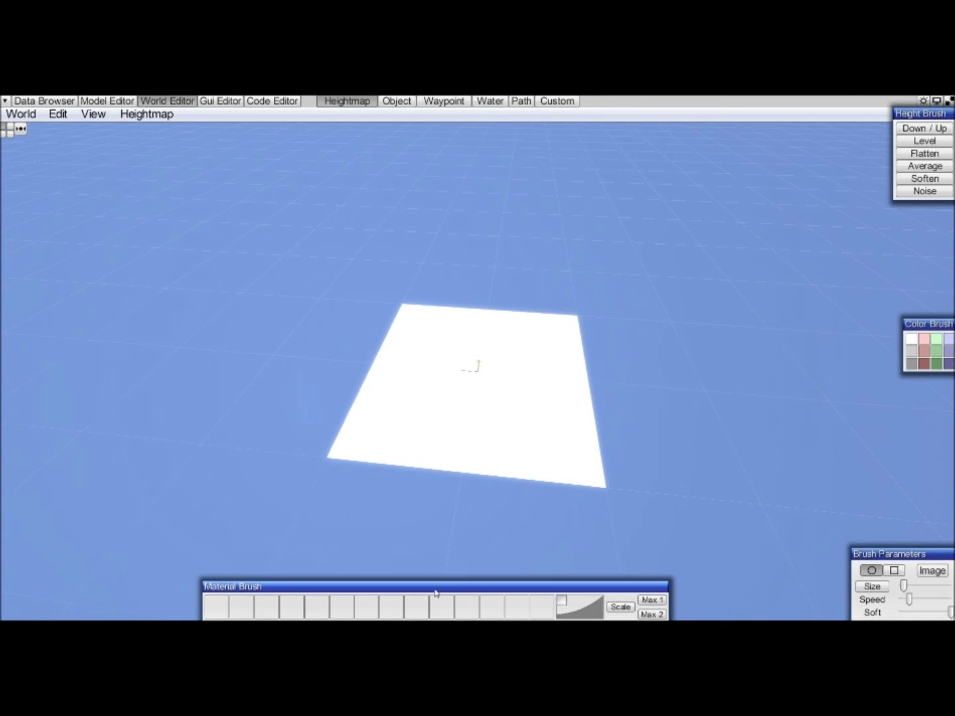
Load Mtrl\Grass\0.mtrl into the first Material Brush slot and close the Material window
left_click(222, 611)
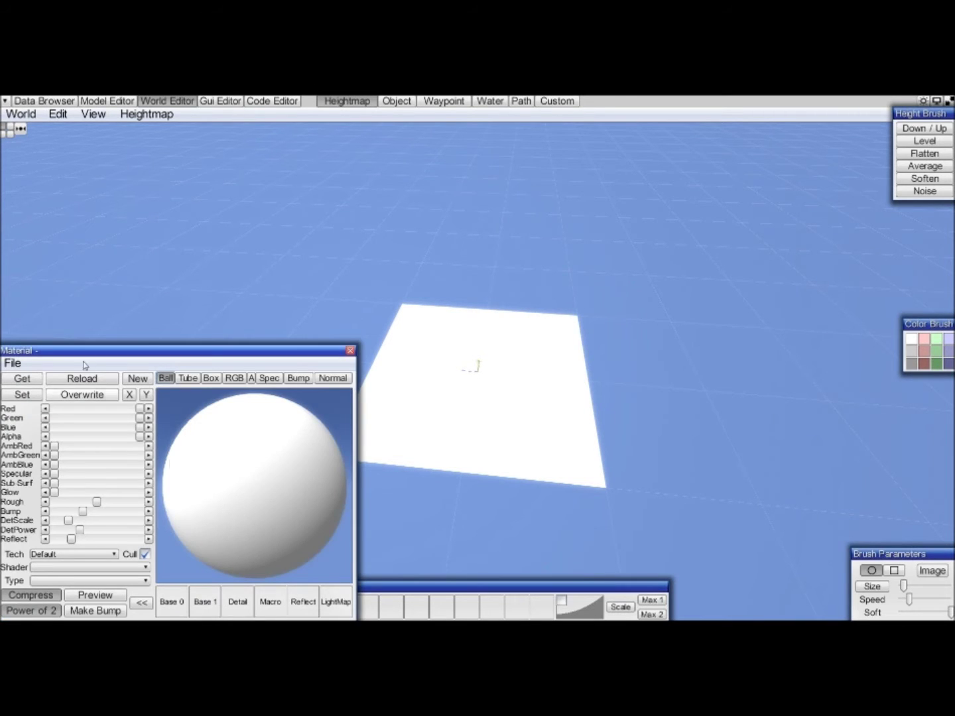
mouse_move(70, 345)
left_mouse_down()
mouse_move(153, 308)
mouse_move(176, 243)
mouse_move(160, 250)
left_mouse_up()
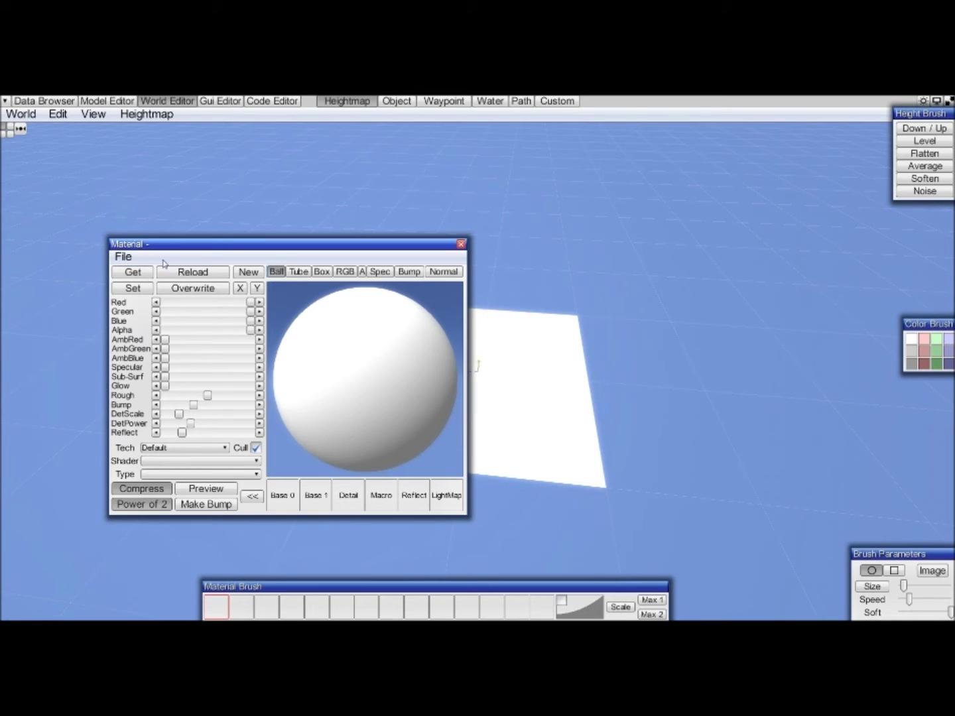
left_click(124, 260)
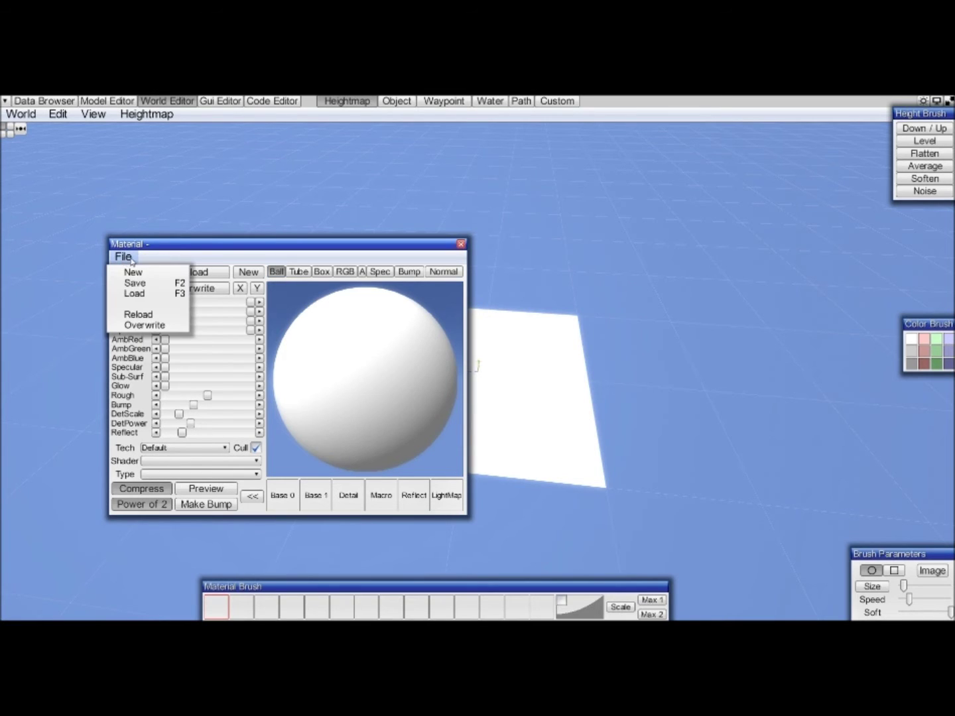
left_click(136, 293)
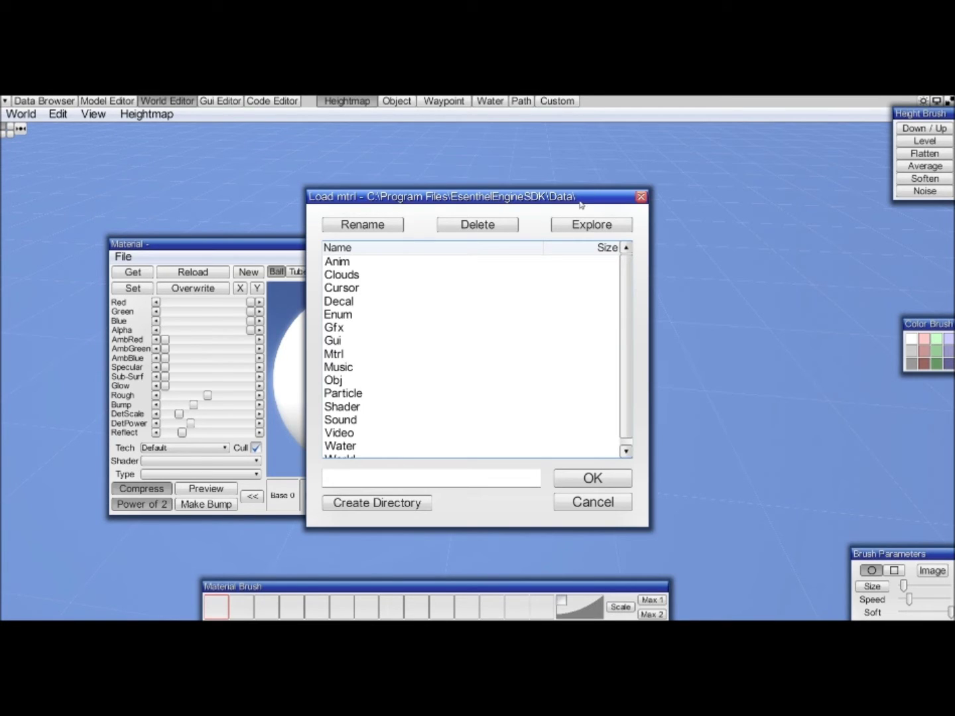
double_click(338, 356)
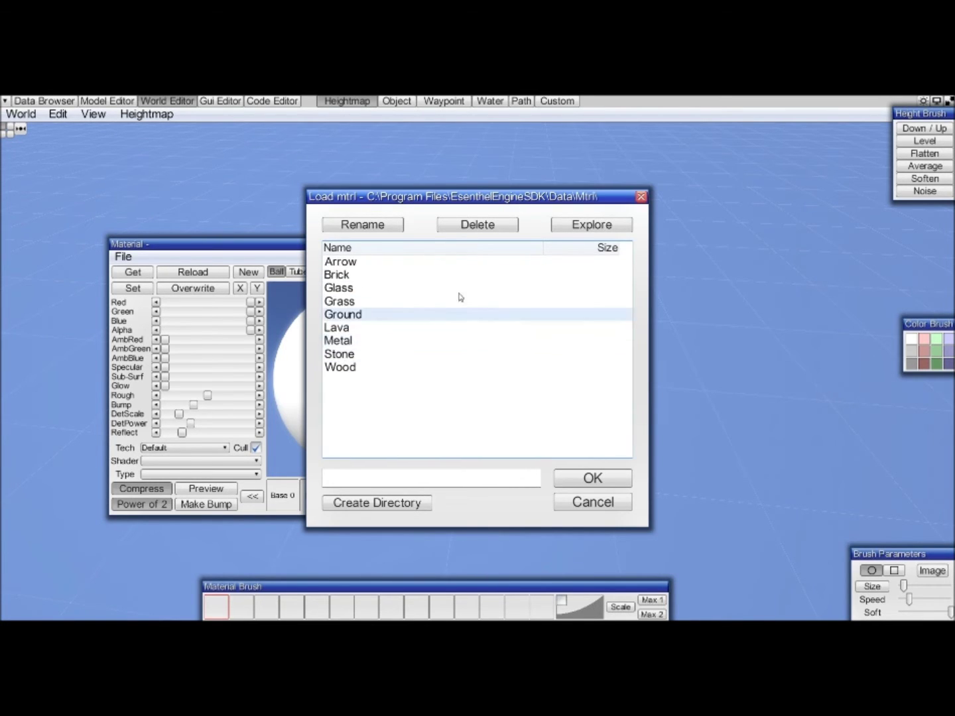
double_click(347, 301)
double_click(341, 264)
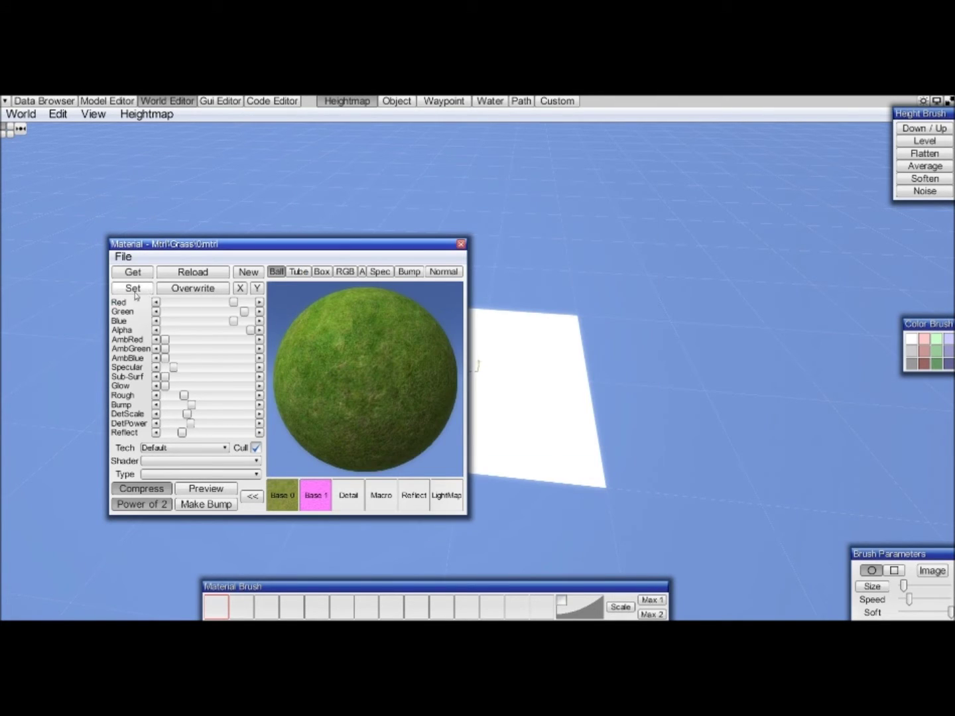
left_click(134, 288)
left_click(219, 605)
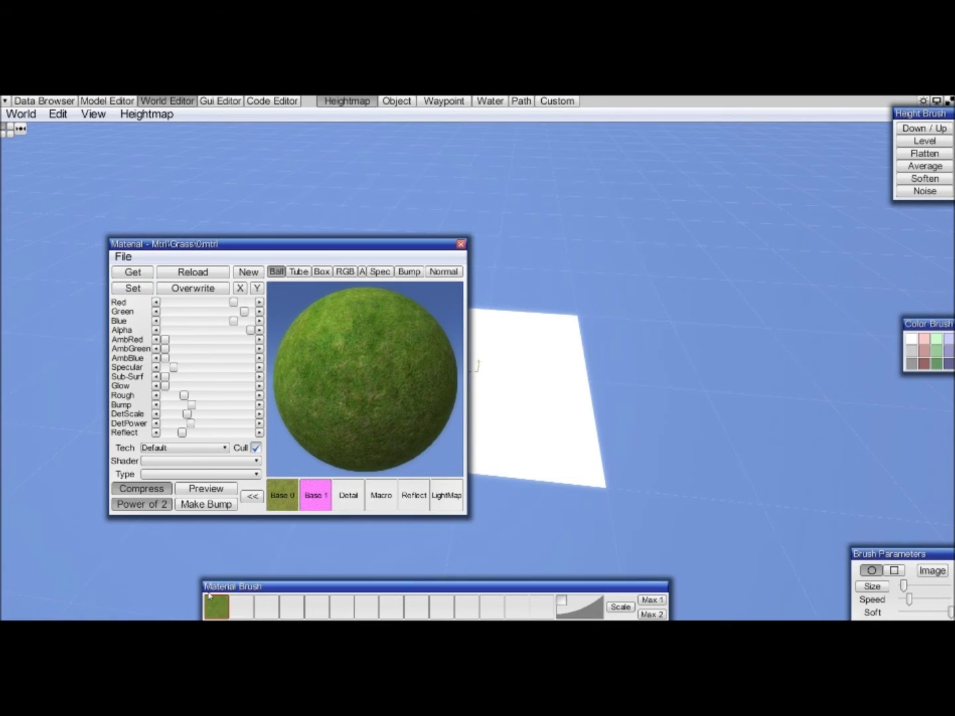
left_click(463, 245)
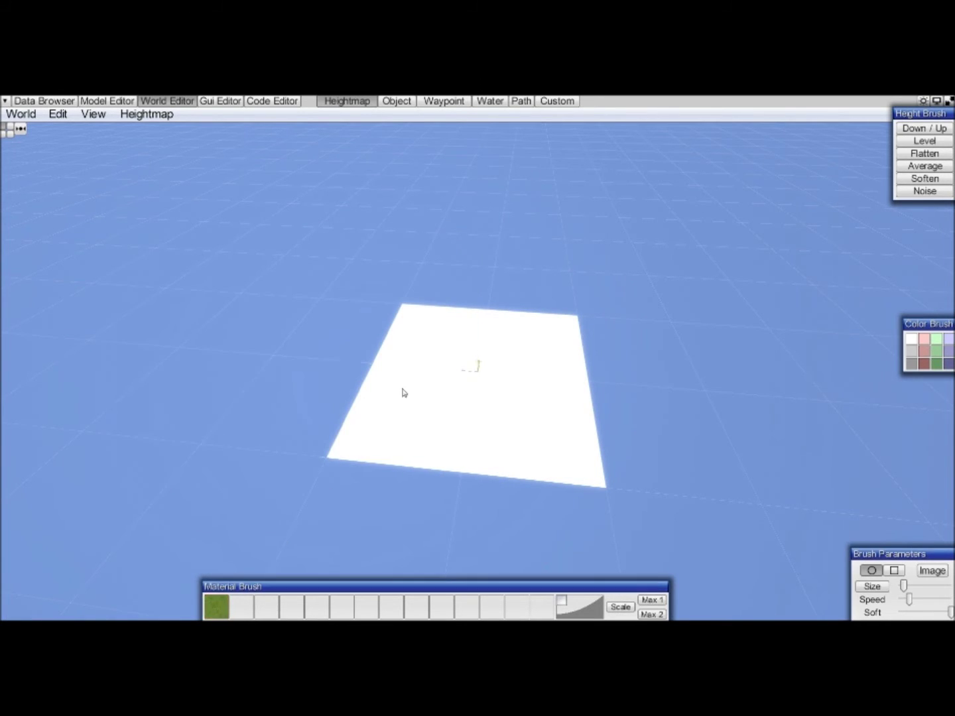
Select the grass slot, maximise the brush size, and paint grass over the entire tile
left_click(217, 607)
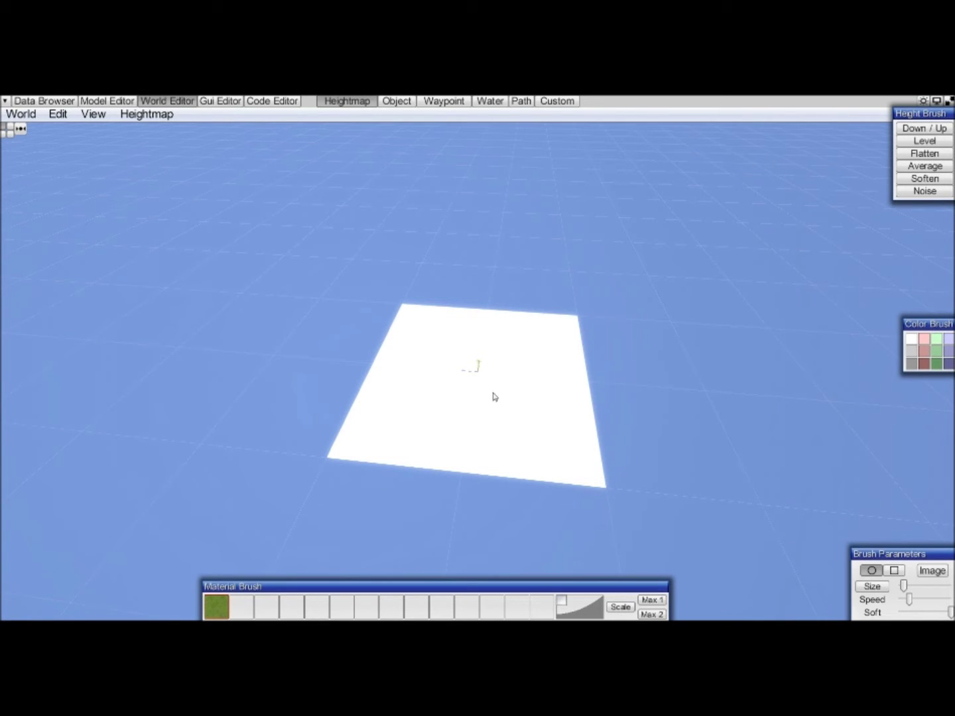
mouse_move(493, 395)
left_mouse_down()
mouse_move(514, 391)
mouse_move(483, 404)
mouse_move(517, 405)
mouse_move(495, 391)
mouse_move(501, 407)
left_mouse_up()
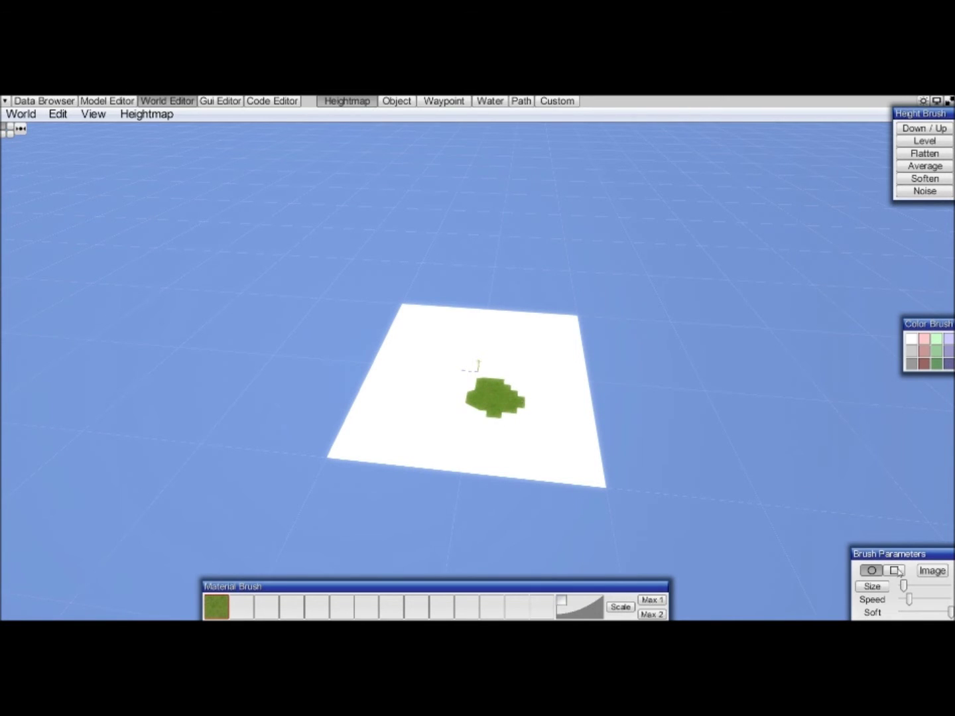
left_click_drag(907, 591, 952, 591)
mouse_move(497, 419)
left_mouse_down()
mouse_move(364, 409)
mouse_move(400, 328)
mouse_move(438, 305)
mouse_move(546, 387)
mouse_move(585, 360)
mouse_move(601, 469)
mouse_move(518, 455)
mouse_move(426, 397)
left_mouse_up()
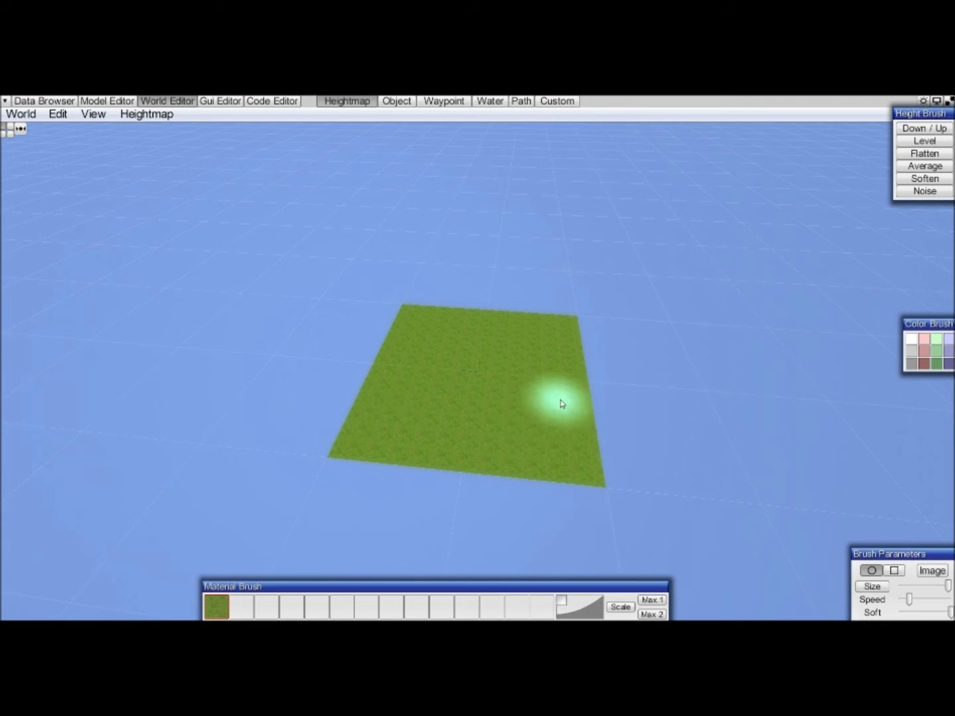
mouse_move(561, 400)
middle_mouse_down()
mouse_move(528, 399)
mouse_move(593, 397)
mouse_move(570, 391)
middle_mouse_up()
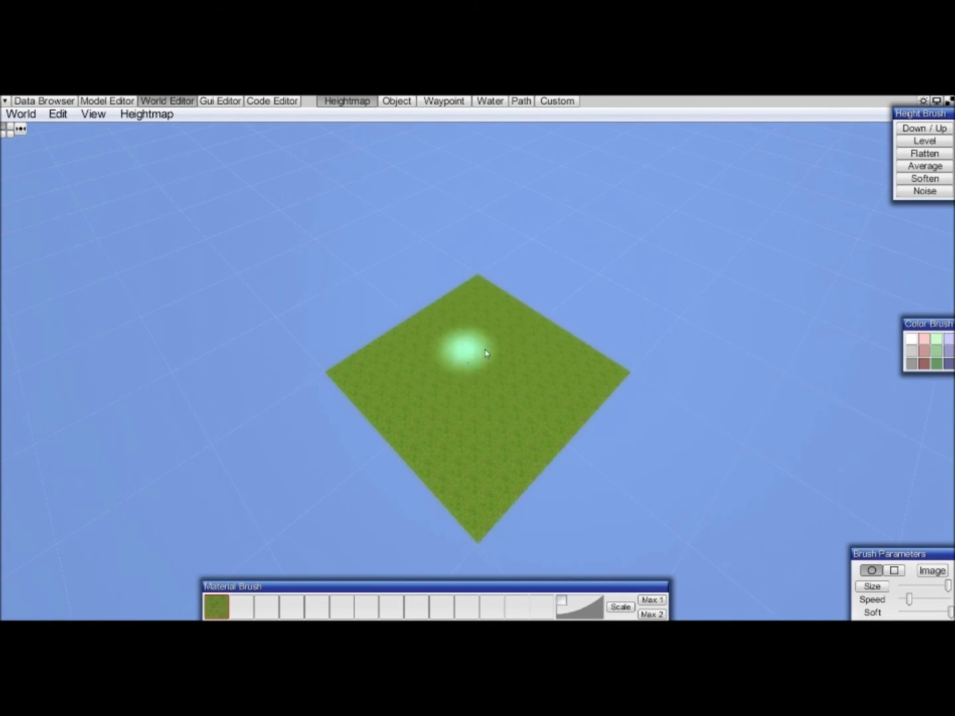
Set the area radius around the camera to 4
scroll(544, 317, "down", 3)
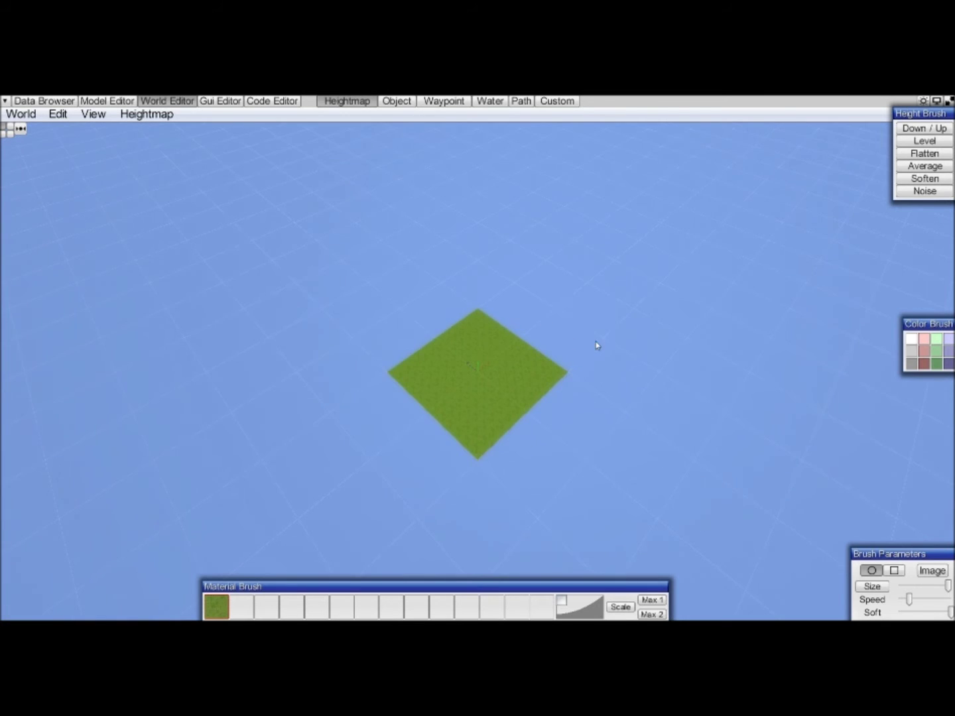
scroll(585, 336, "down", 5)
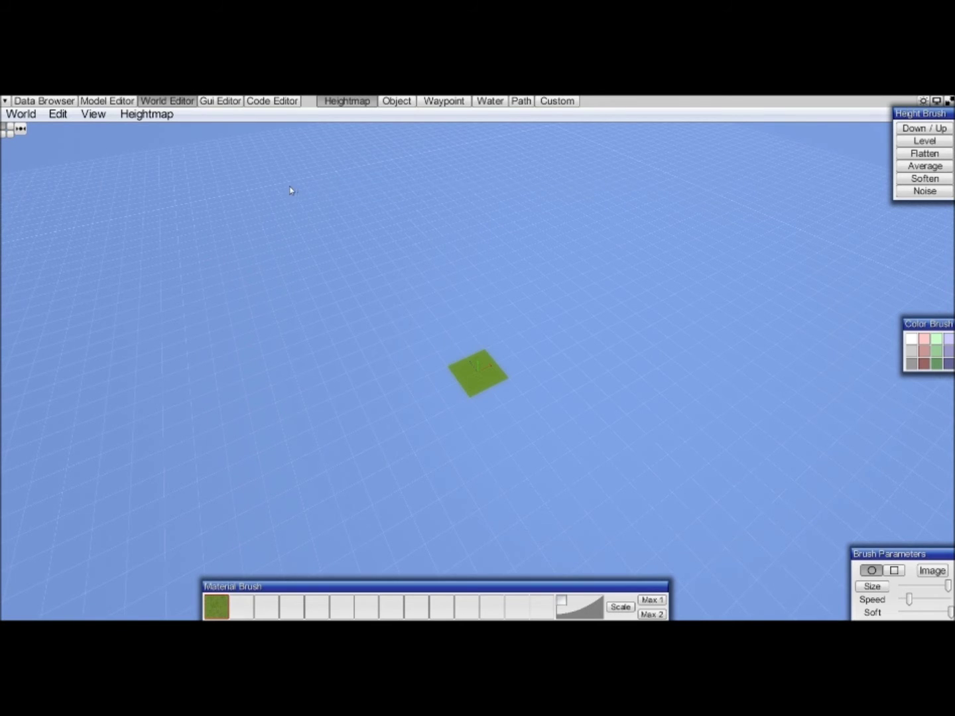
middle_click_drag(405, 238, 404, 236)
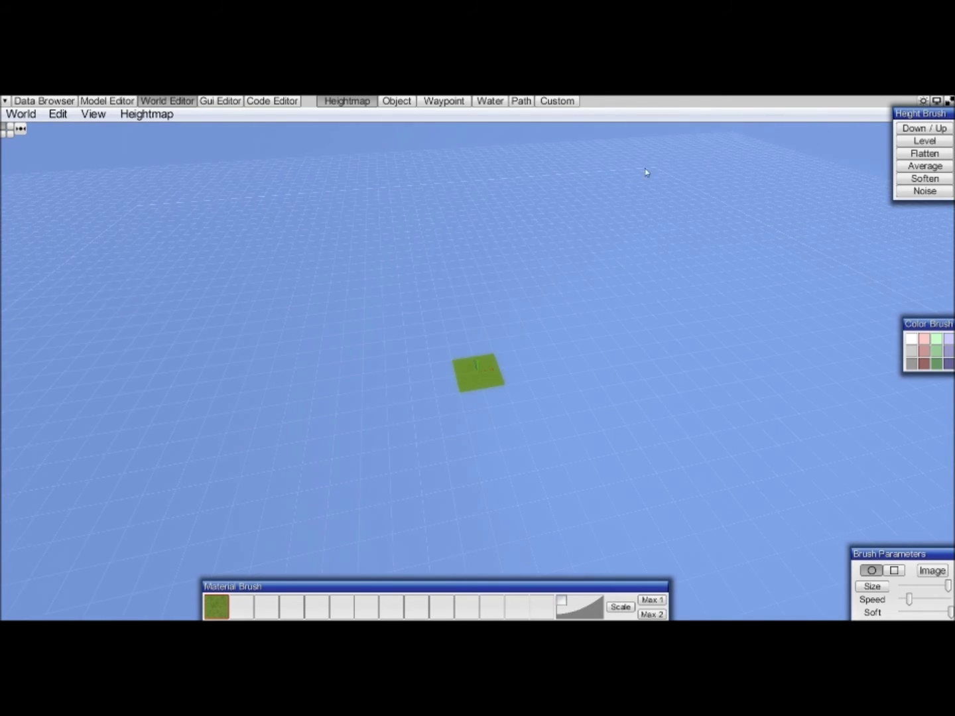
middle_click_drag(712, 335, 714, 335)
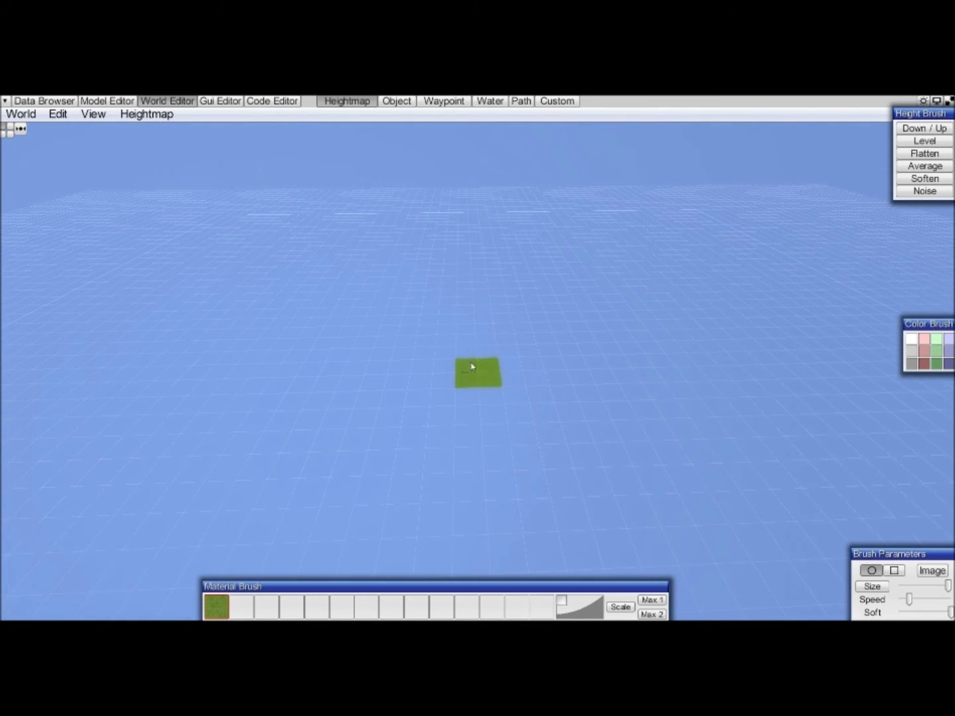
left_click(93, 115)
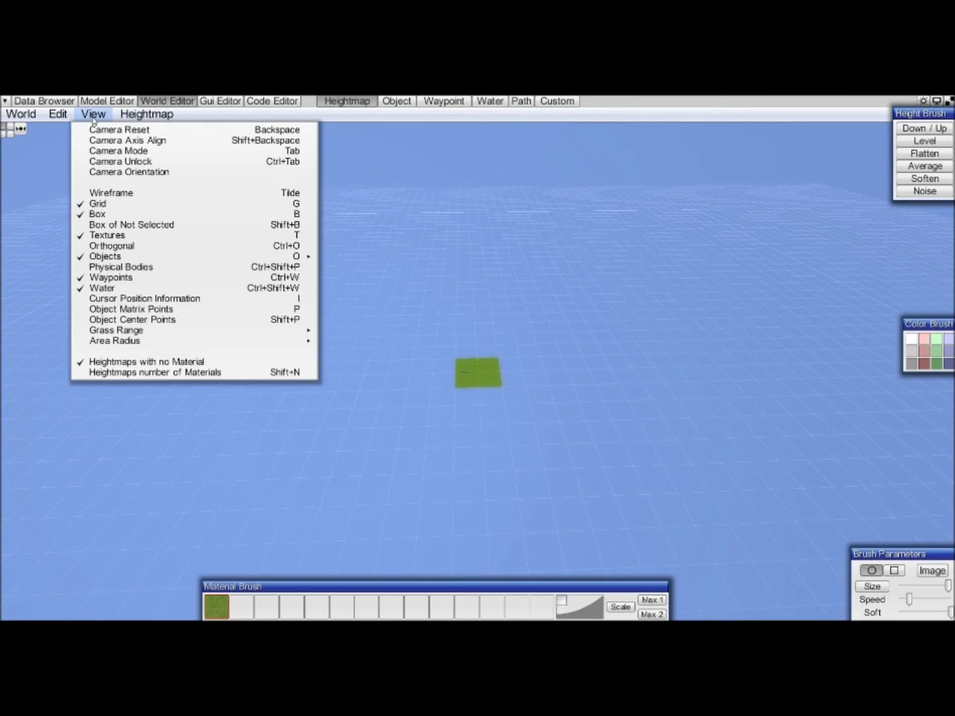
mouse_move(163, 344)
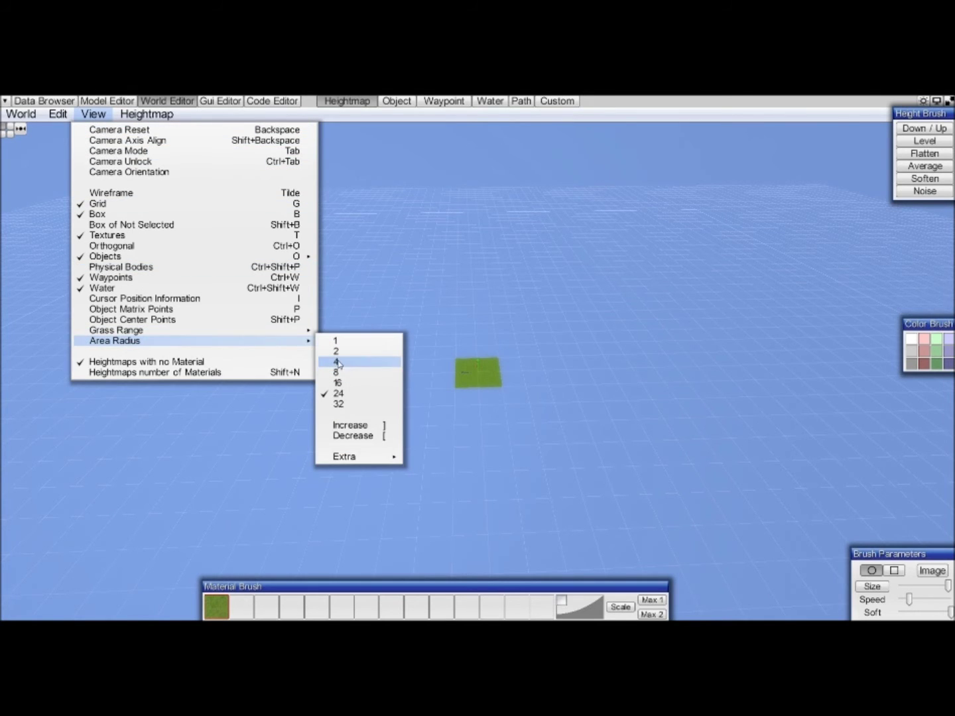
left_click(346, 368)
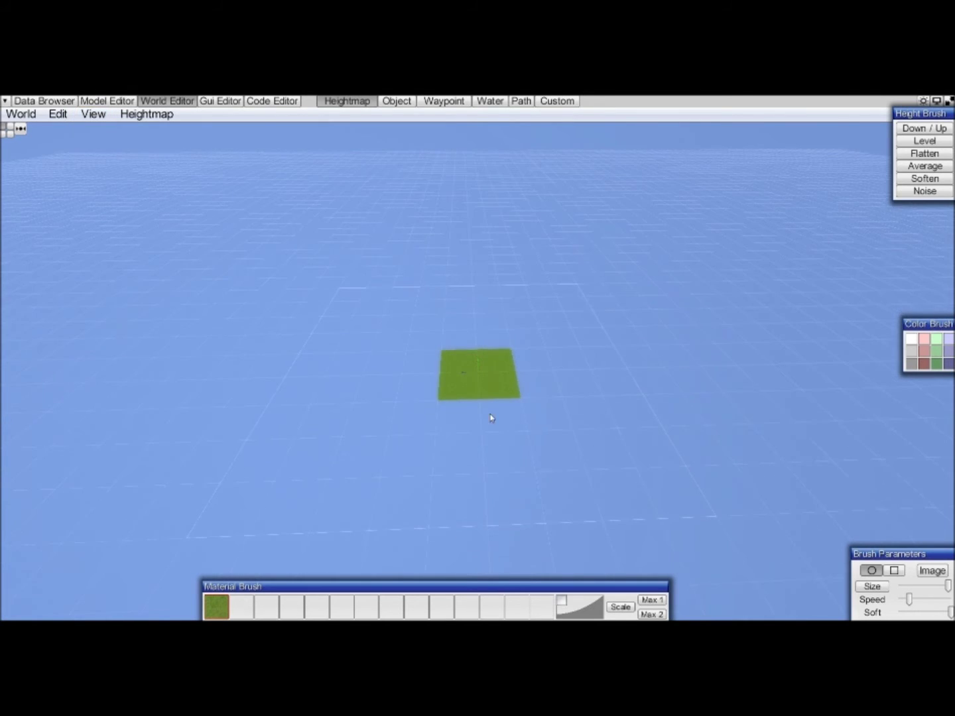
Pan, zoom and orbit the view to frame the grass-covered tile up close
middle_click_drag(533, 446, 534, 446)
key("Right")
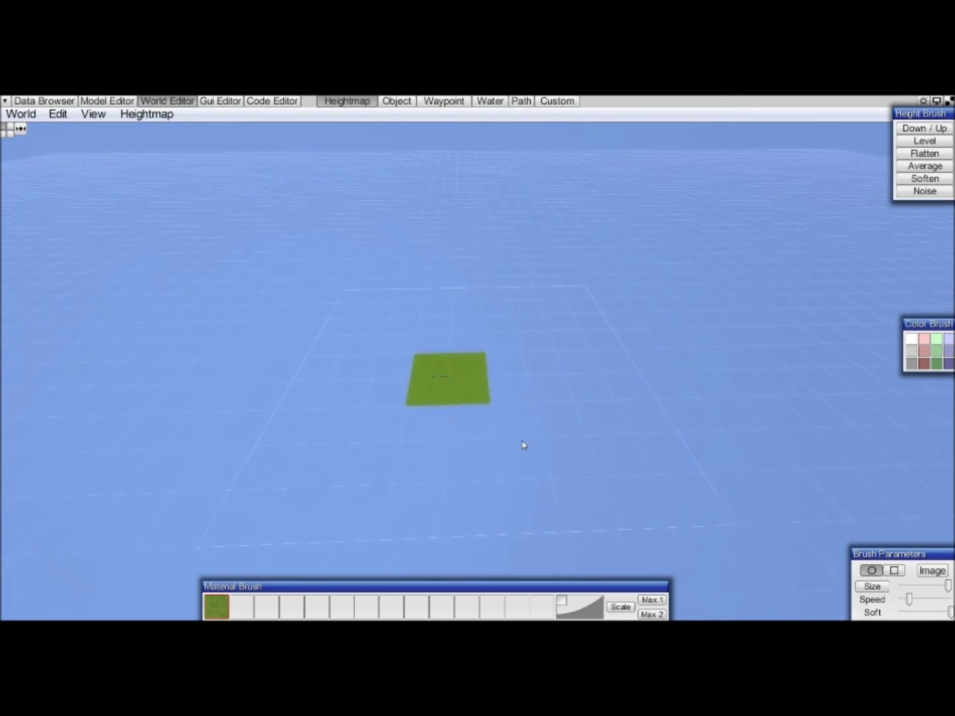
middle_click_drag(522, 443, 523, 444)
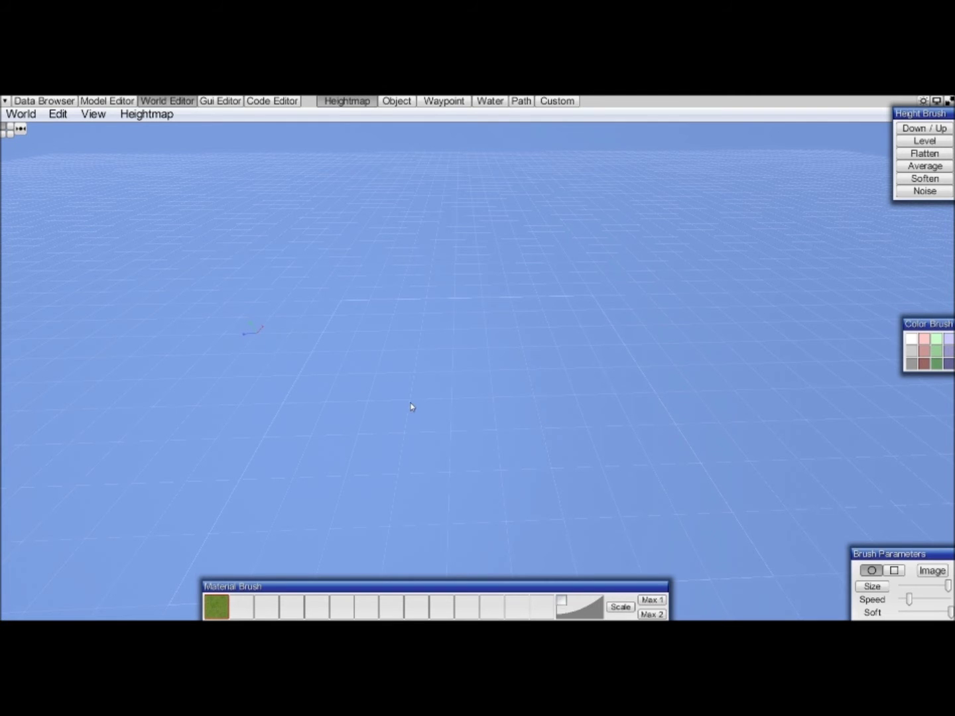
middle_click_drag(411, 407, 412, 407)
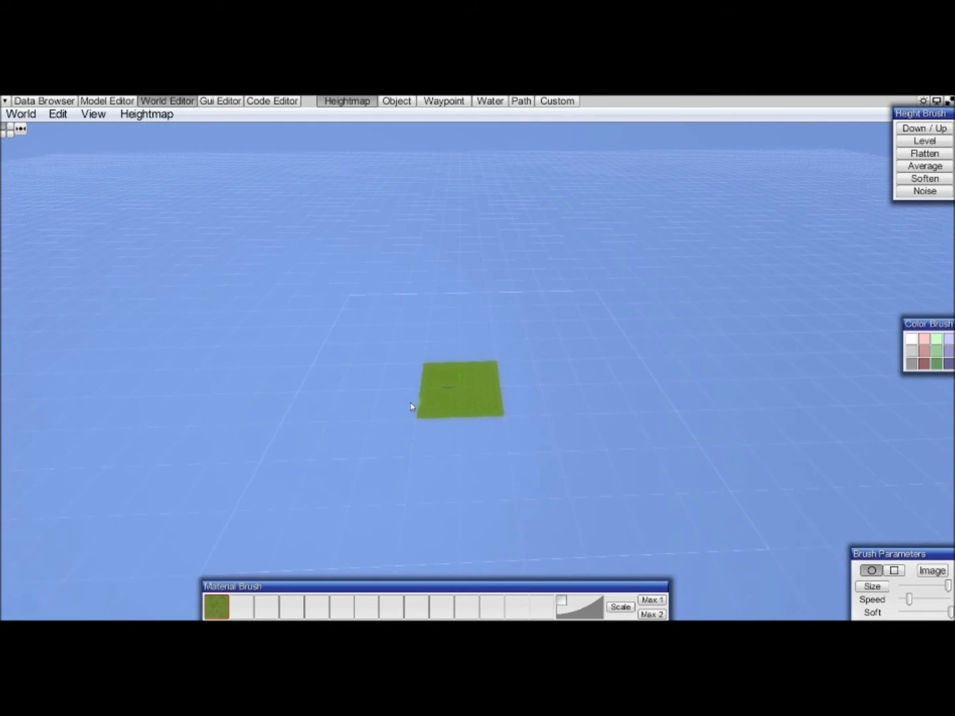
scroll(469, 406, "up", 2)
scroll(470, 405, "up", 4)
middle_click_drag(475, 431, 475, 432)
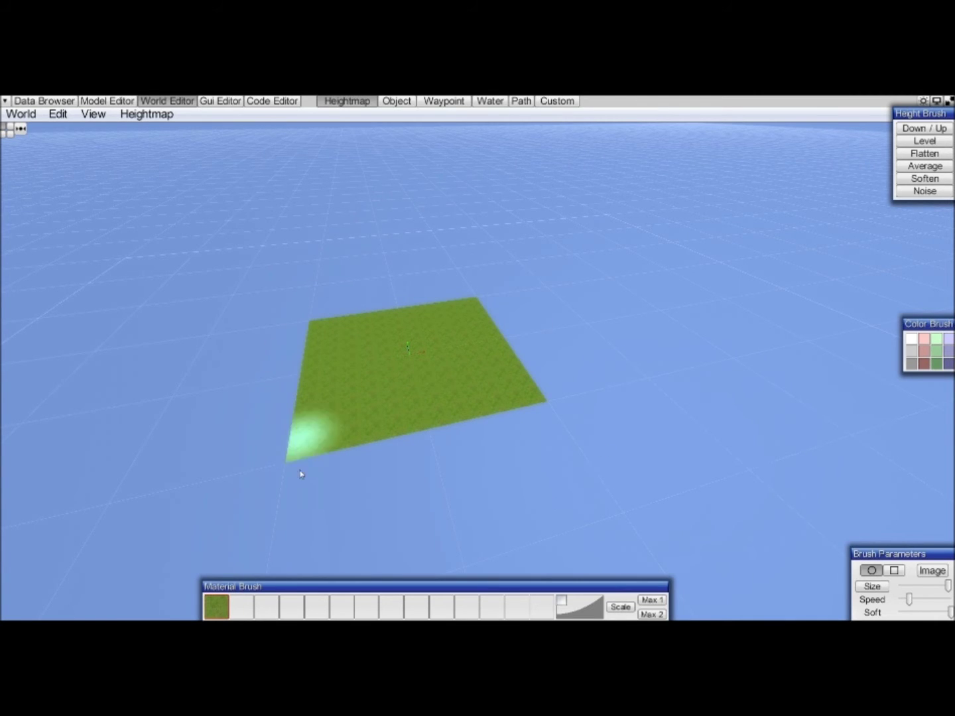
Choose the grass slot in the Material Brush for new terrain
left_click(222, 609)
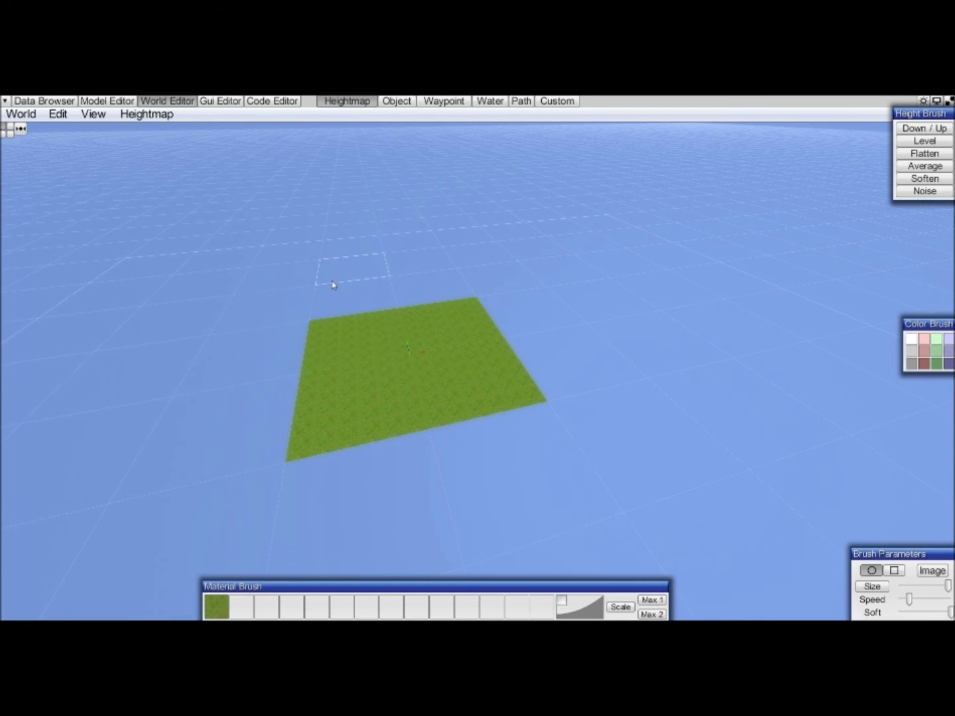
scroll(438, 325, "up", 3)
middle_click_drag(439, 325, 439, 325)
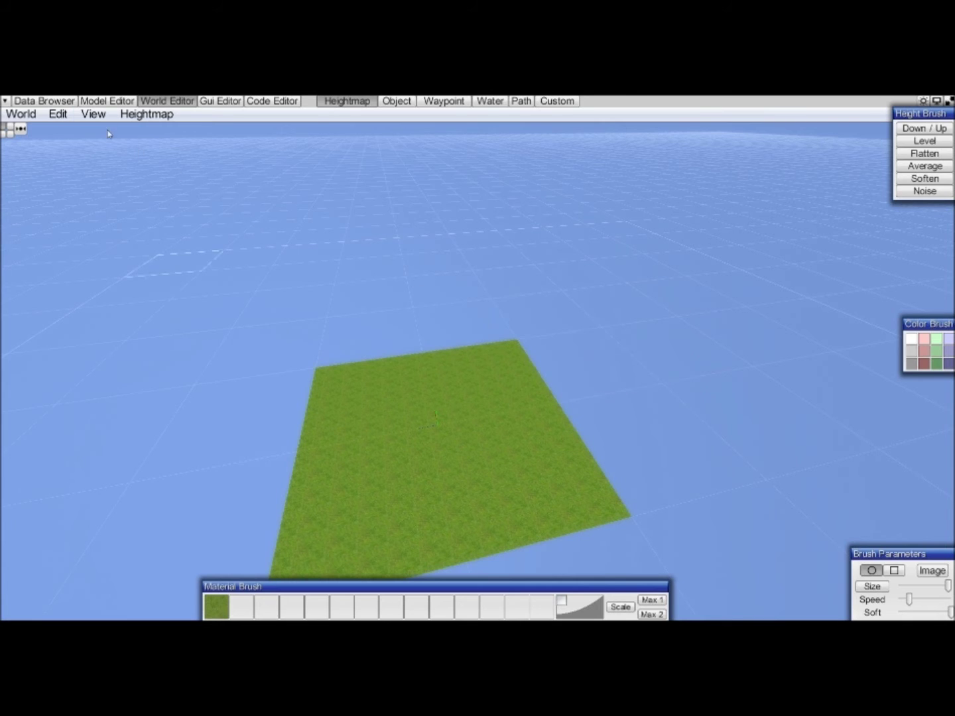
Increase the heightmap tile selection size twice
left_click(94, 116)
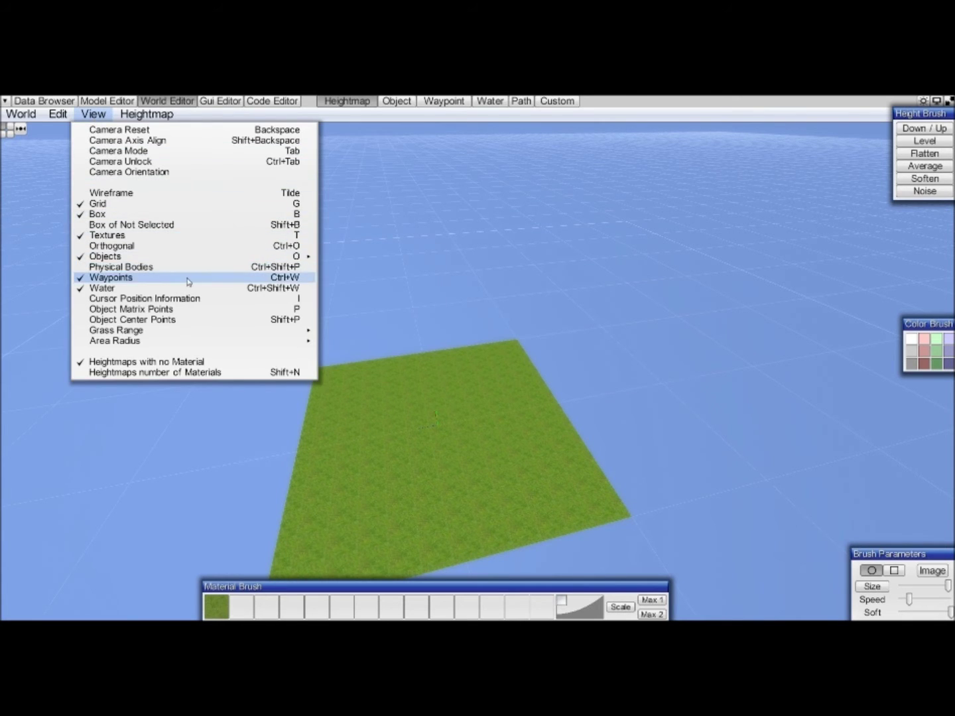
left_click(151, 116)
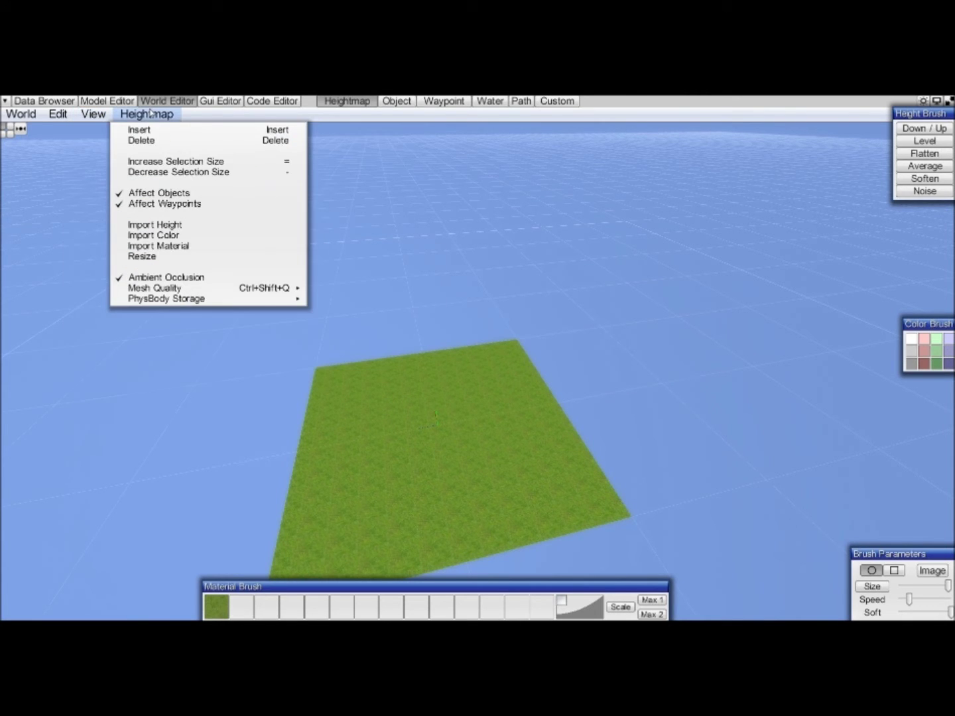
left_click(181, 163)
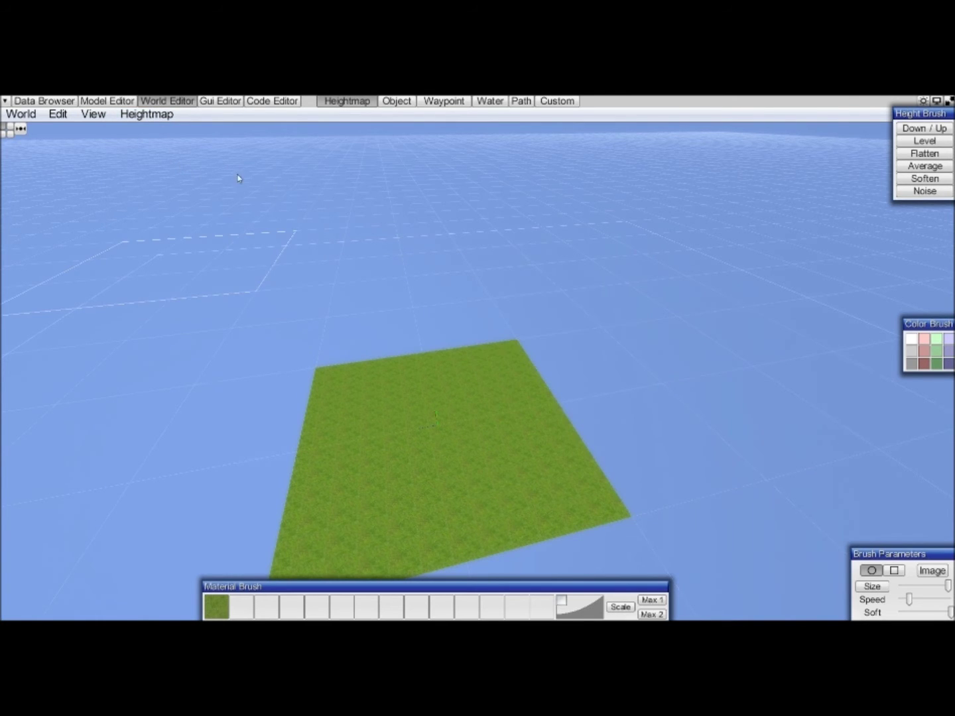
left_click(150, 115)
left_click(180, 163)
scroll(697, 331, "down", 3)
middle_click_drag(671, 334, 622, 346)
scroll(623, 345, "down", 2)
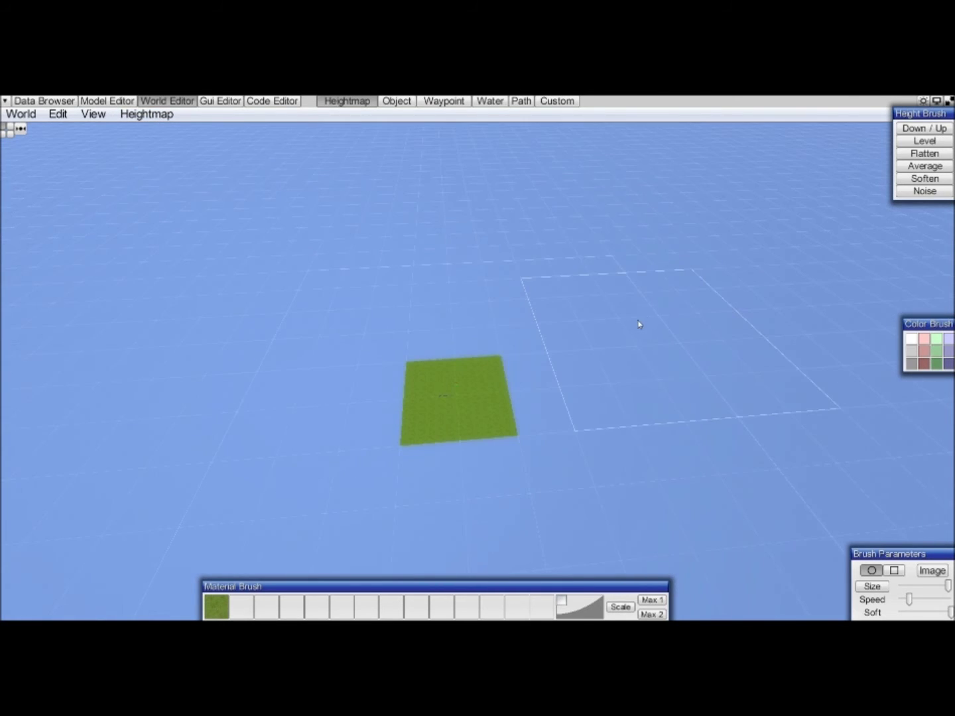
left_click(93, 117)
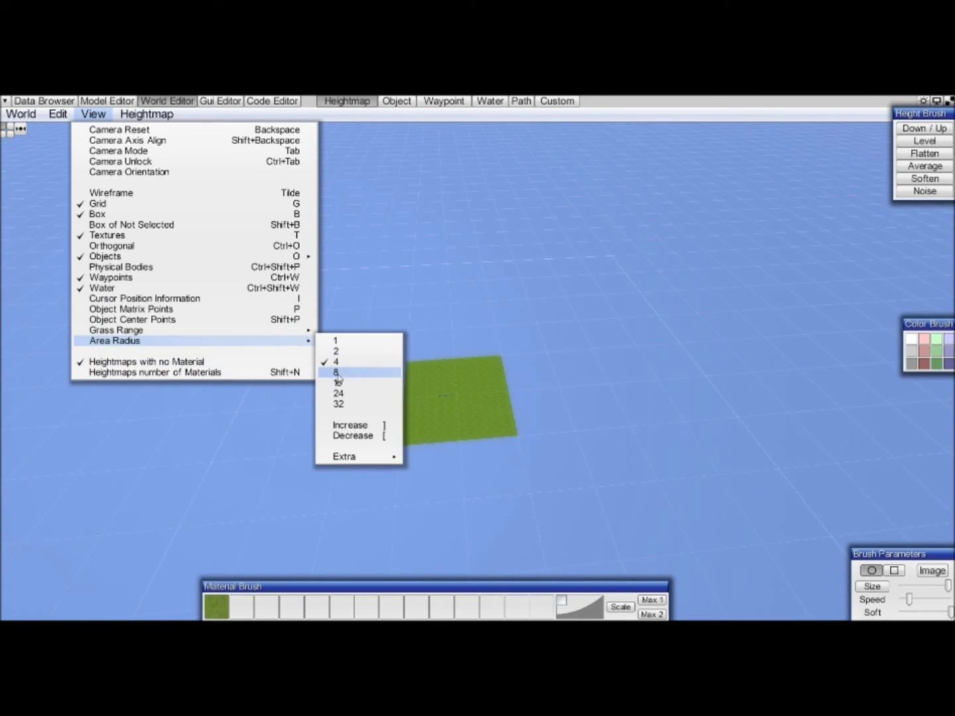
Set the area radius to 8 and add grass tiles on all sides of the original square
left_click(336, 376)
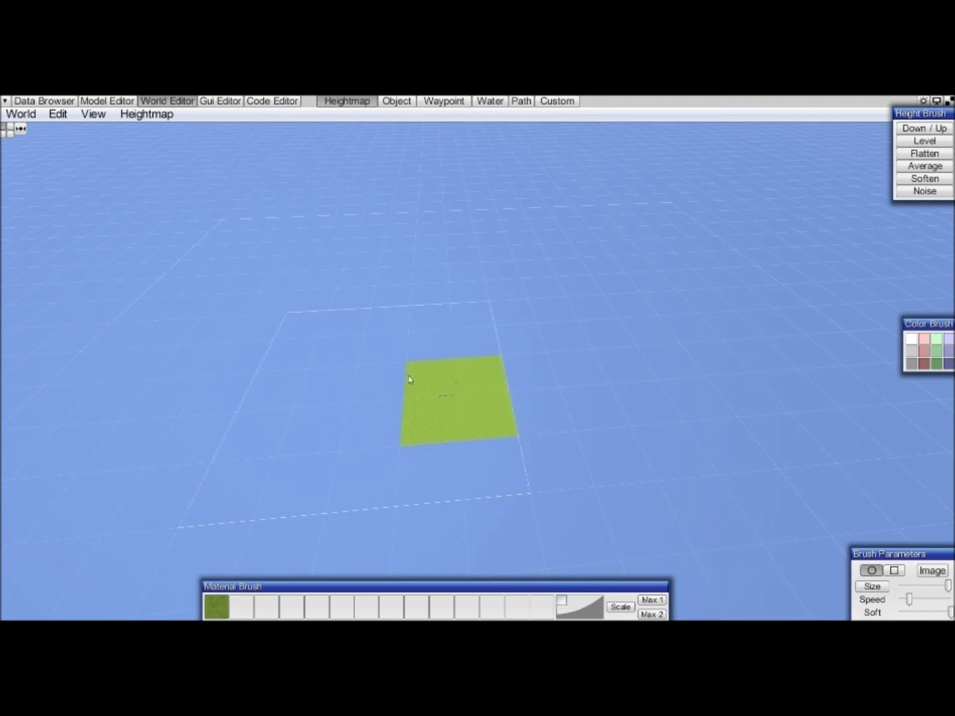
left_click(608, 328)
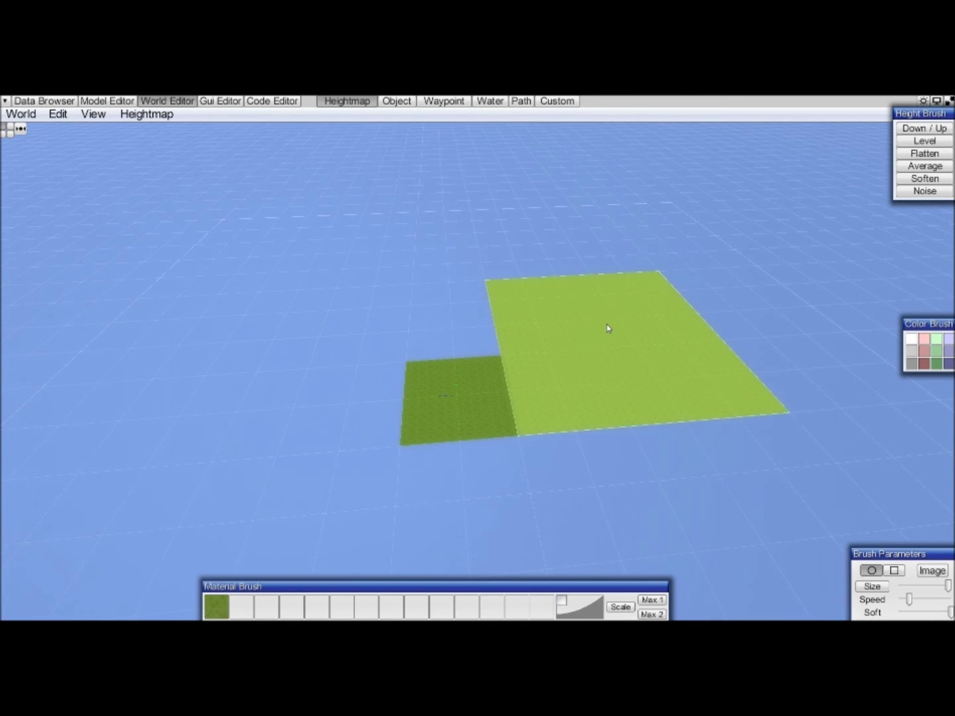
left_click(468, 352)
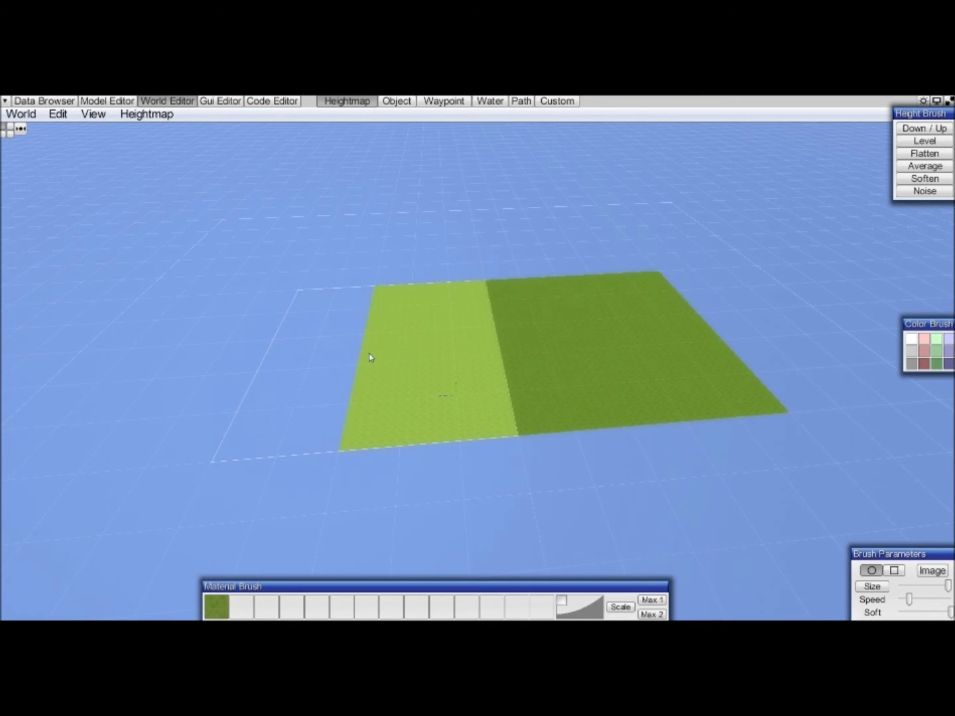
left_click(401, 445)
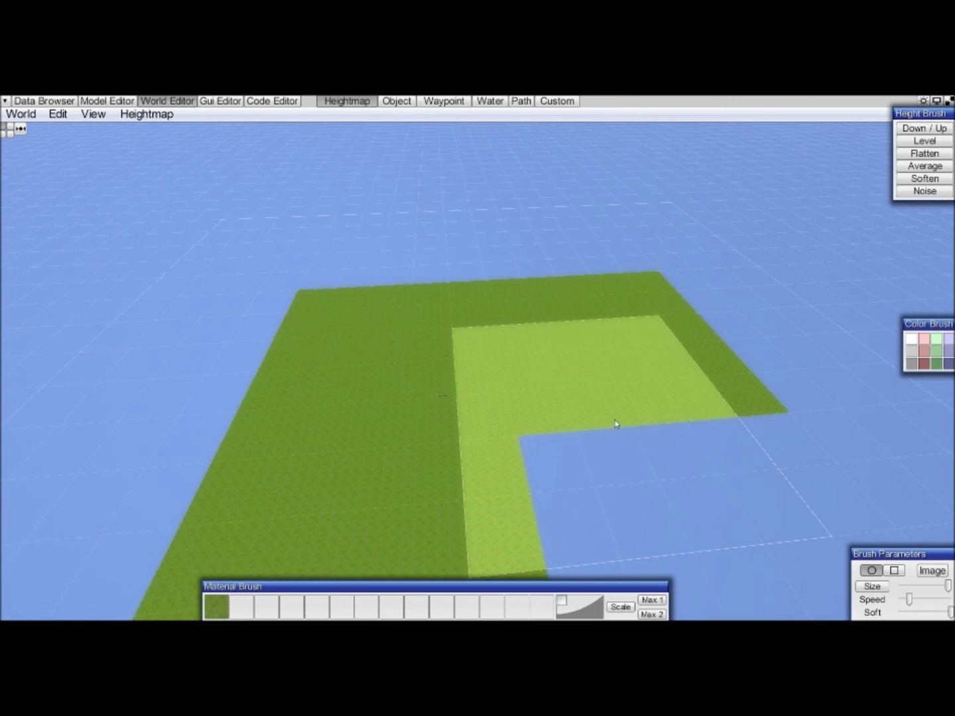
left_click(520, 490)
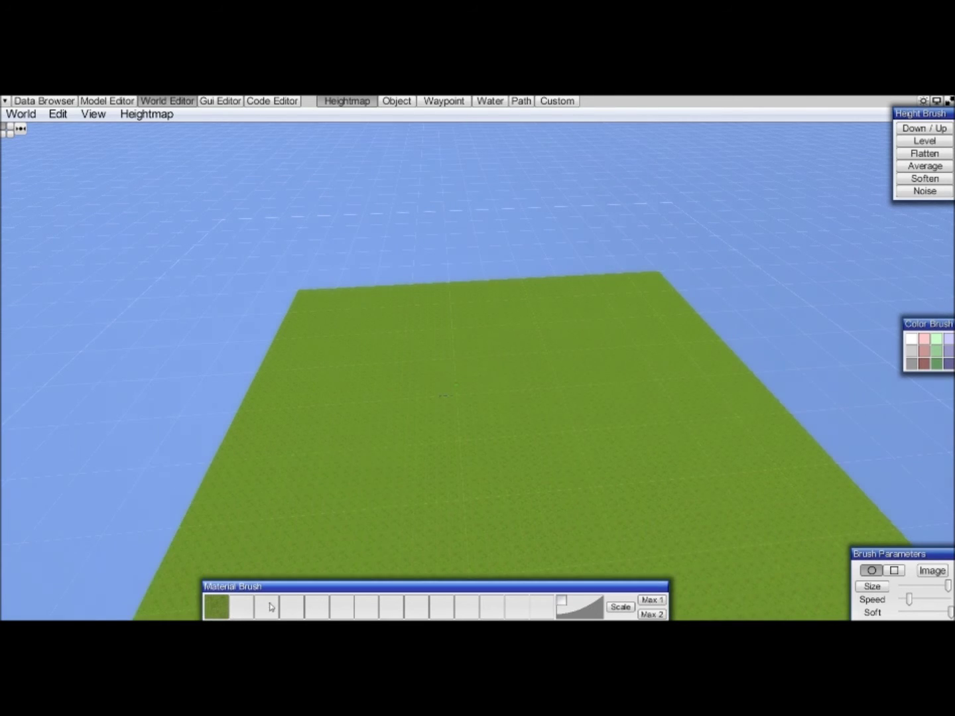
Orbit and zoom the camera down to view the enlarged grass terrain closely
scroll(551, 463, "down", 4)
mouse_move(550, 462)
middle_mouse_down()
mouse_move(487, 416)
mouse_move(568, 420)
mouse_move(473, 398)
middle_mouse_up()
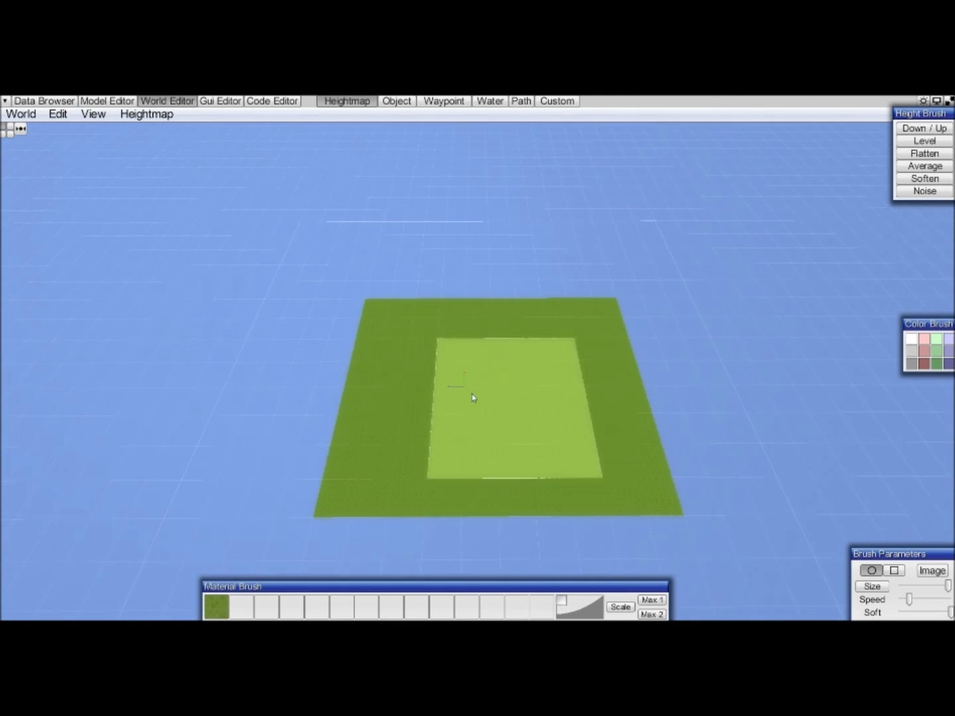
middle_click_drag(558, 417, 616, 404)
scroll(560, 414, "up", 2)
mouse_move(516, 352)
right_mouse_down()
mouse_move(568, 347)
mouse_move(536, 348)
right_mouse_up()
scroll(536, 348, "up", 5)
right_click_drag(607, 319, 507, 320)
right_click_drag(424, 307, 538, 323)
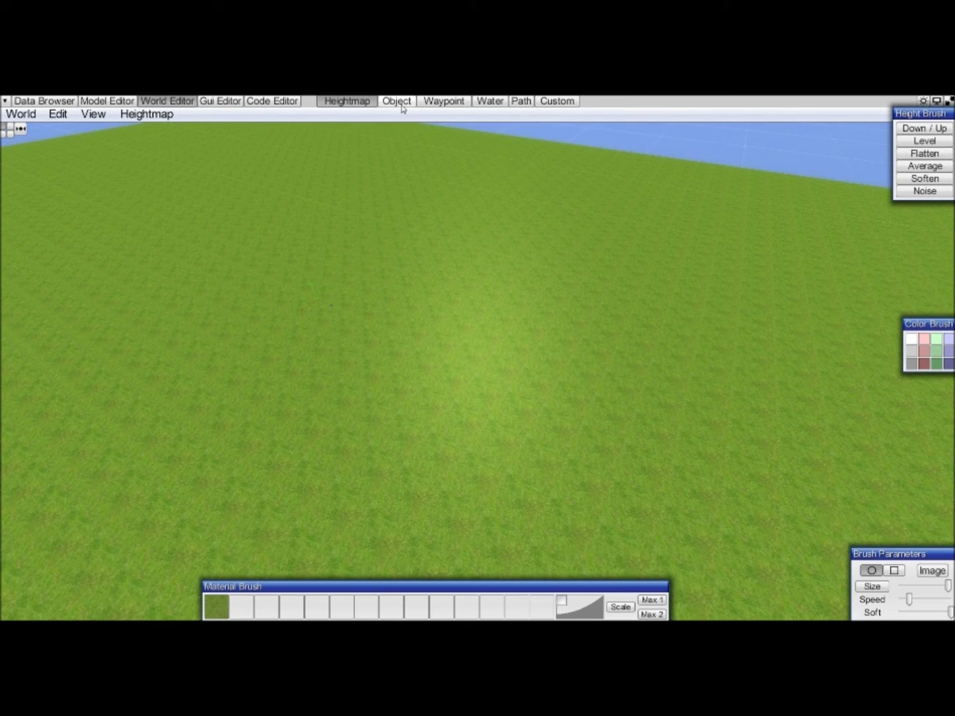
Load the Chr\Human\0.obj object and change its type to OBJ_PLAYER
left_click(401, 104)
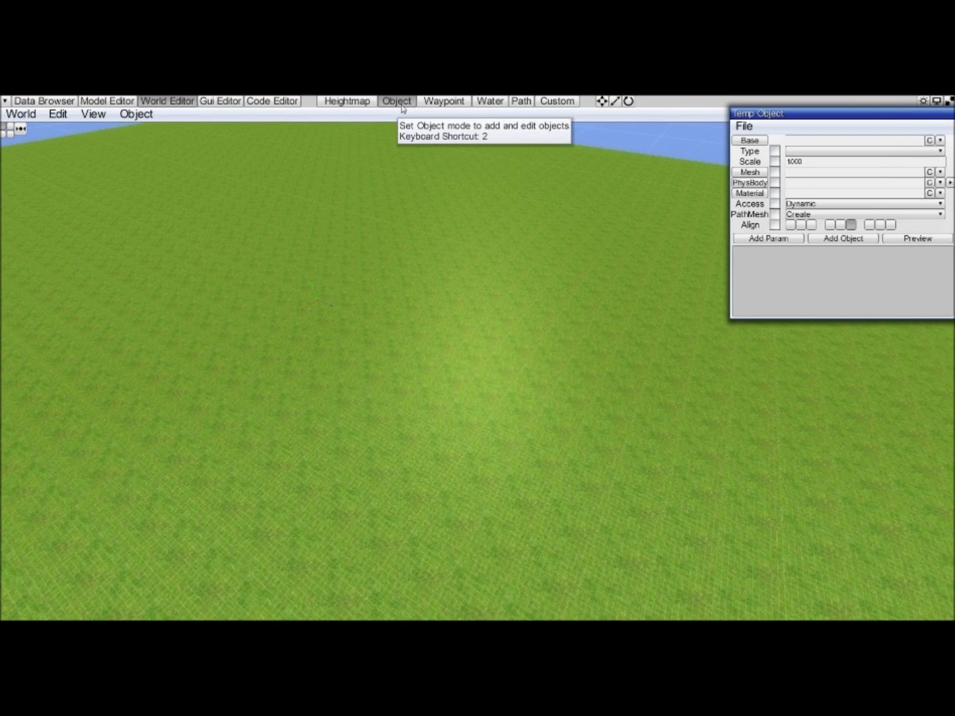
left_click(744, 126)
left_click(756, 163)
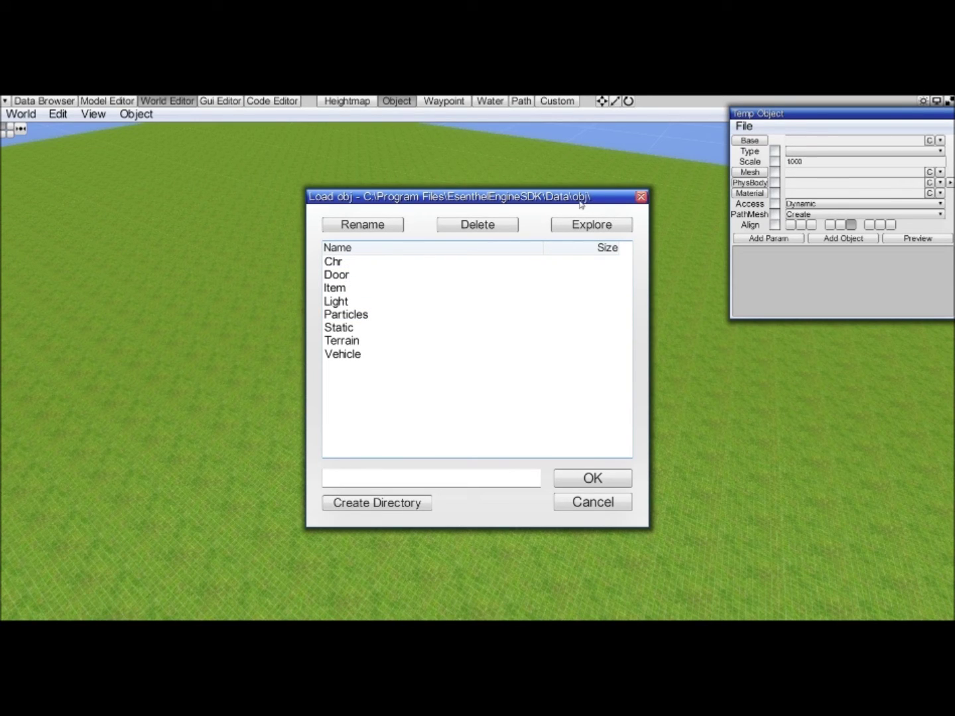
double_click(337, 263)
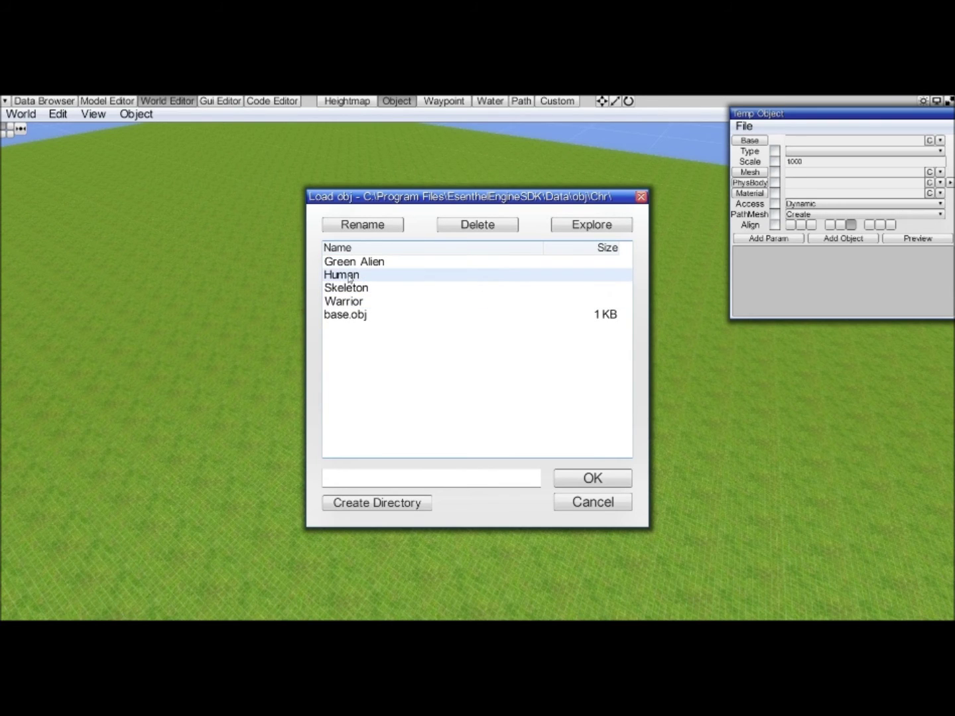
double_click(350, 277)
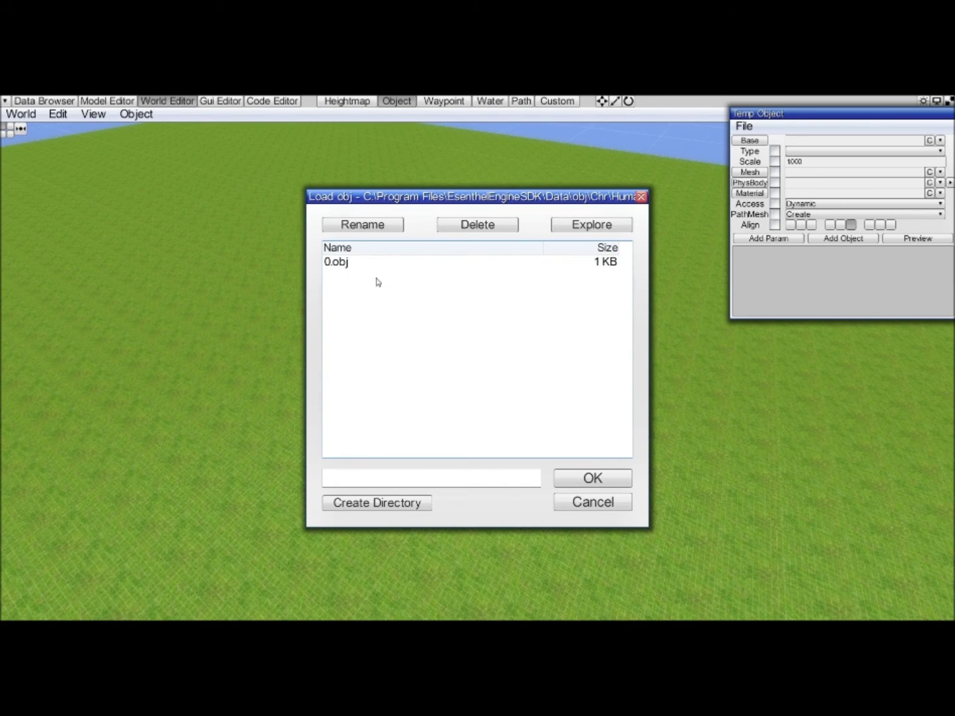
double_click(337, 263)
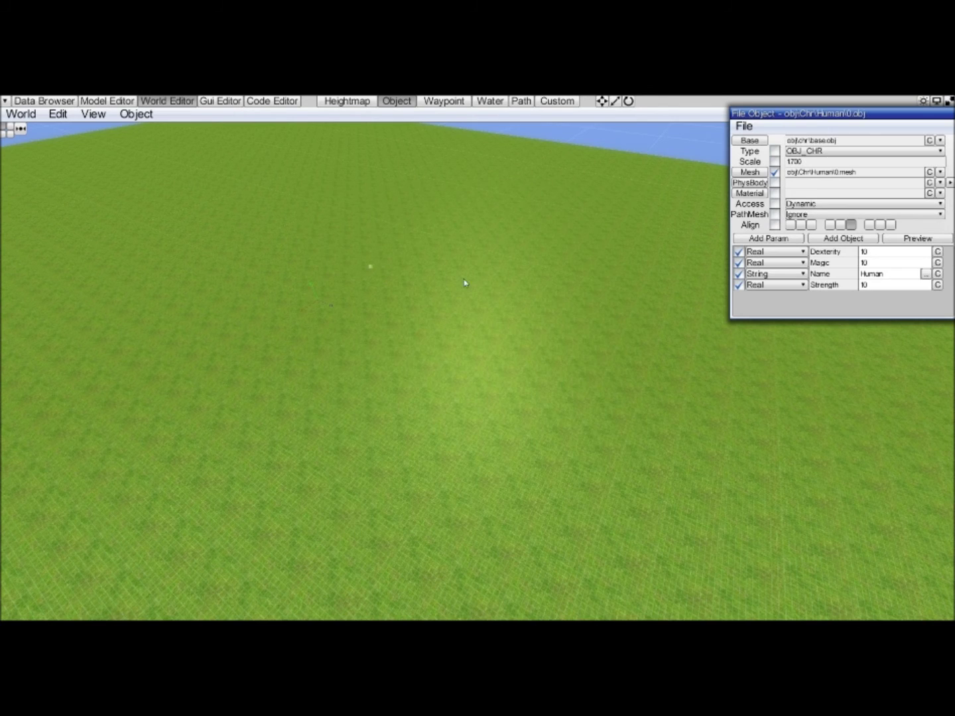
left_click(814, 154)
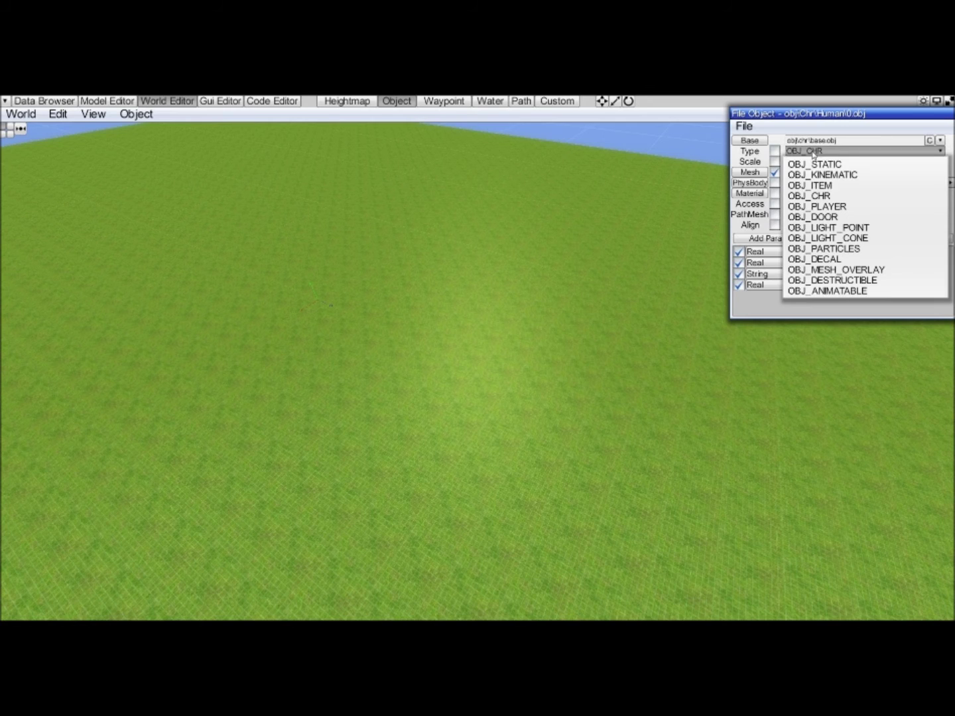
left_click(814, 207)
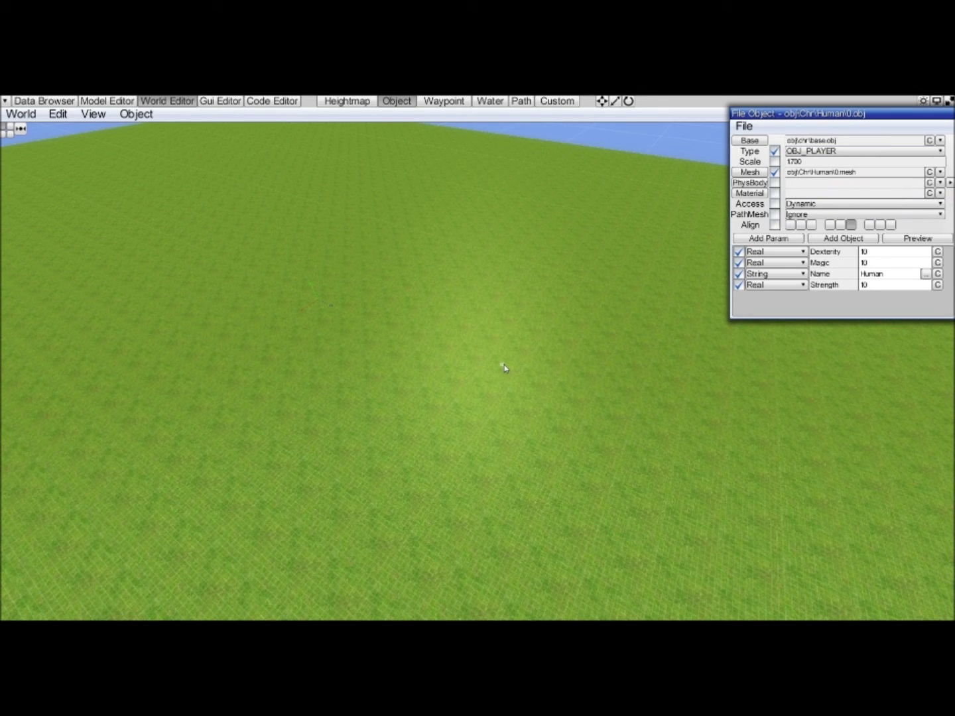
Place the Human player object on the grass terrain
left_click(347, 319)
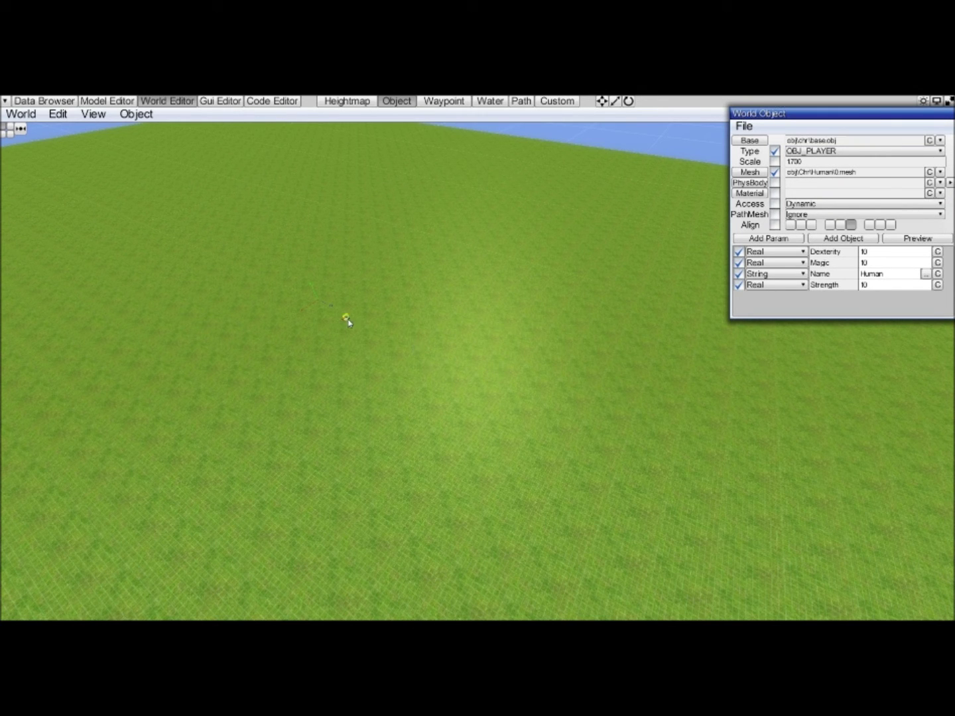
middle_click_drag(362, 339, 491, 332)
scroll(520, 323, "up", 4)
scroll(519, 322, "up", 2)
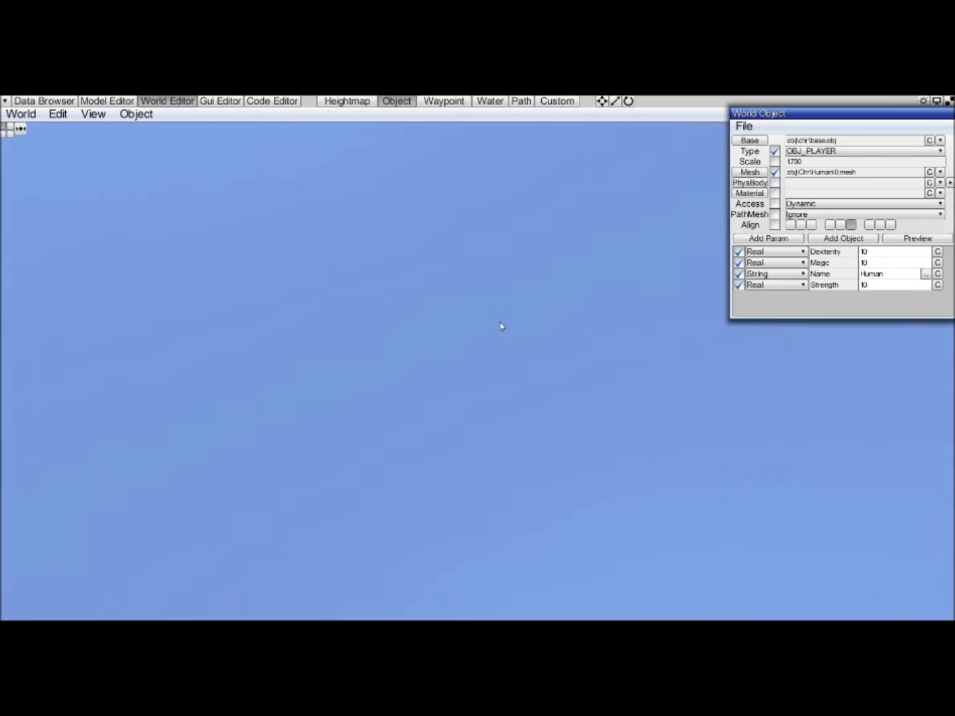
scroll(502, 326, "down", 3)
mouse_move(496, 331)
middle_mouse_down()
mouse_move(511, 321)
mouse_move(487, 292)
mouse_move(483, 305)
middle_mouse_up()
Zoom and orbit around the placed character to inspect it from several sides
scroll(498, 331, "up", 3)
scroll(483, 304, "down", 2)
scroll(483, 305, "up", 3)
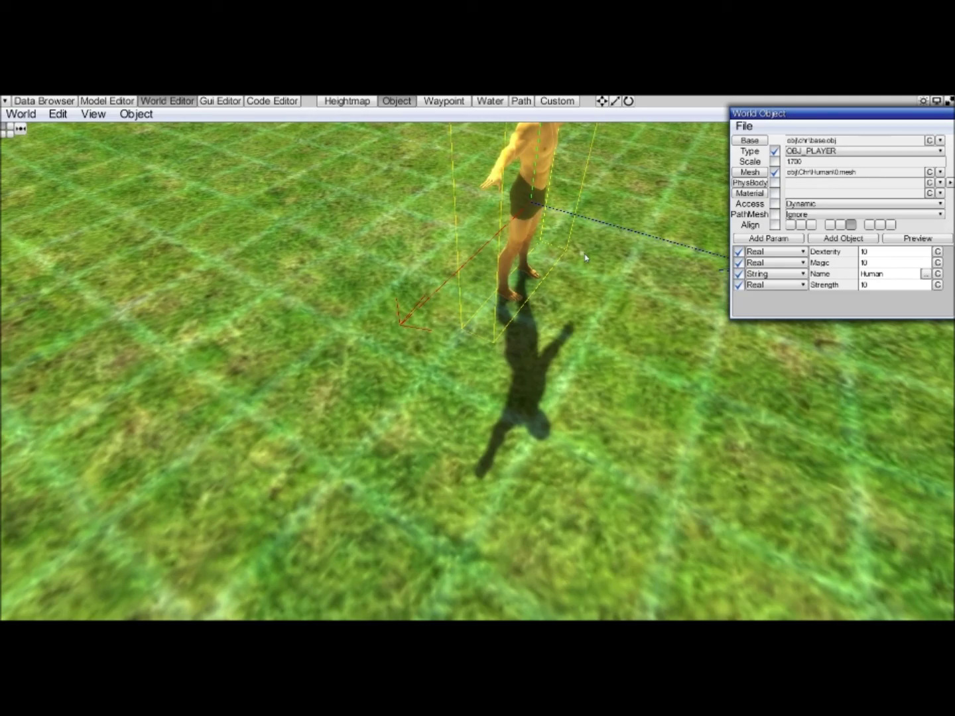
scroll(528, 250, "down", 8)
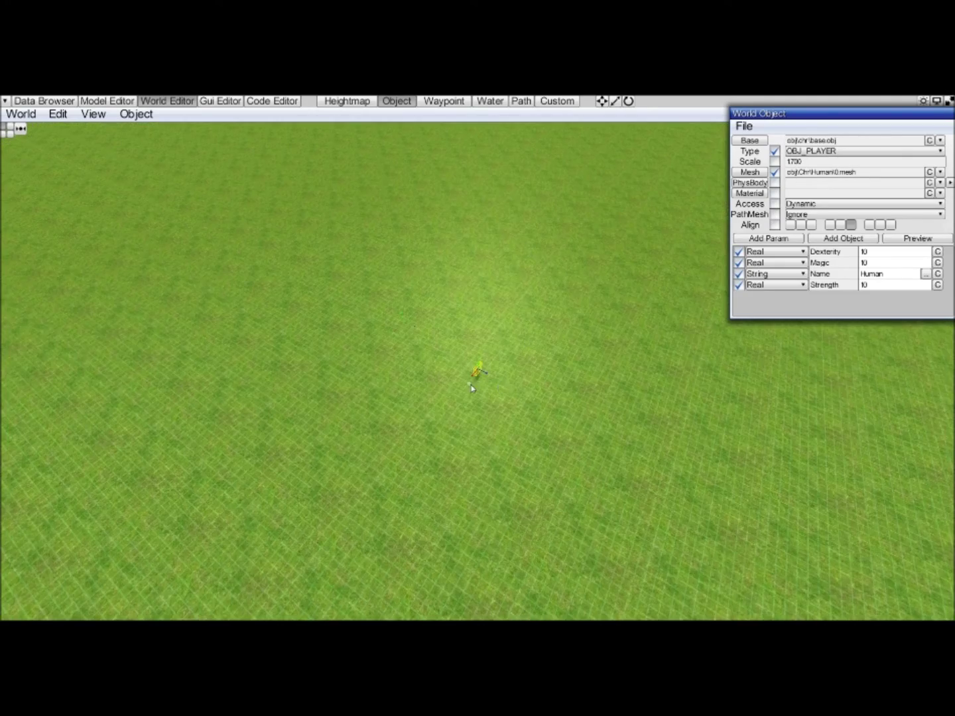
scroll(503, 363, "up", 5)
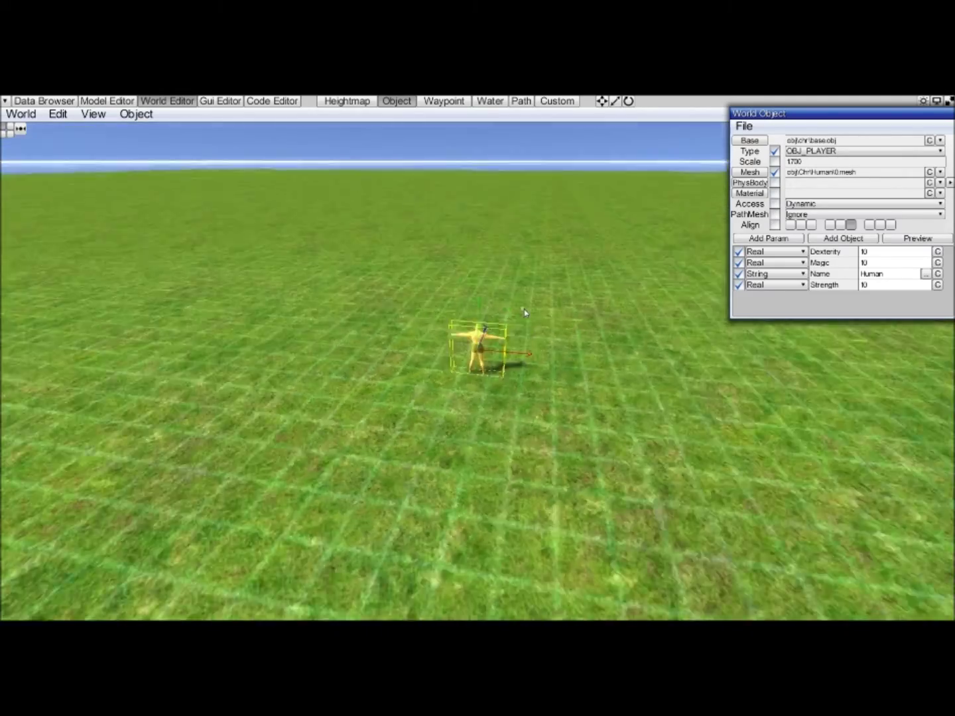
middle_click_drag(525, 313, 524, 314)
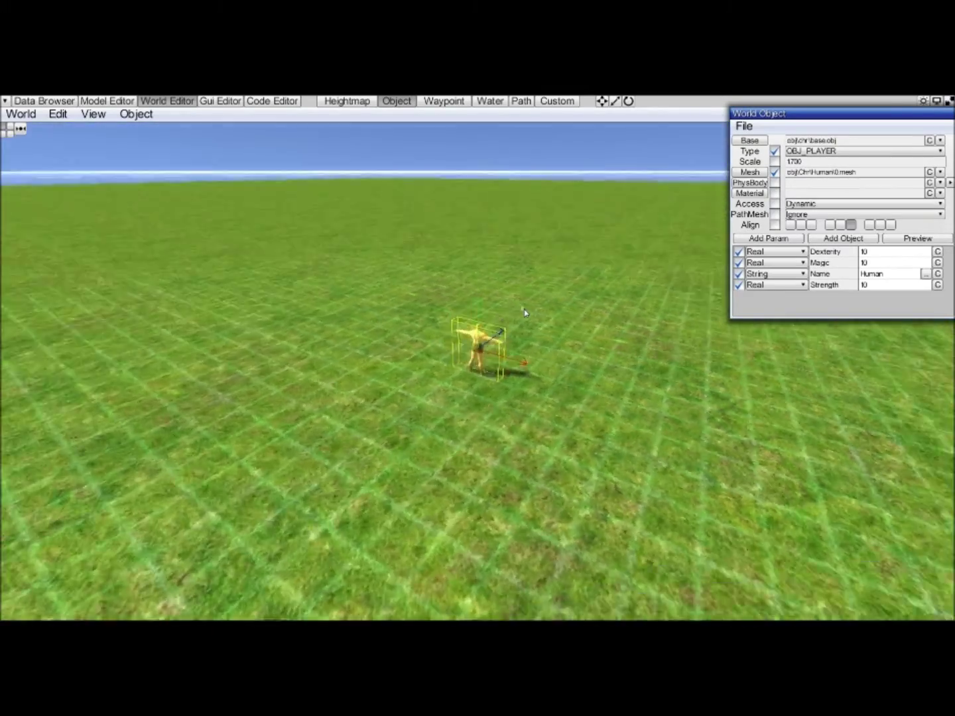
scroll(524, 312, "down", 5)
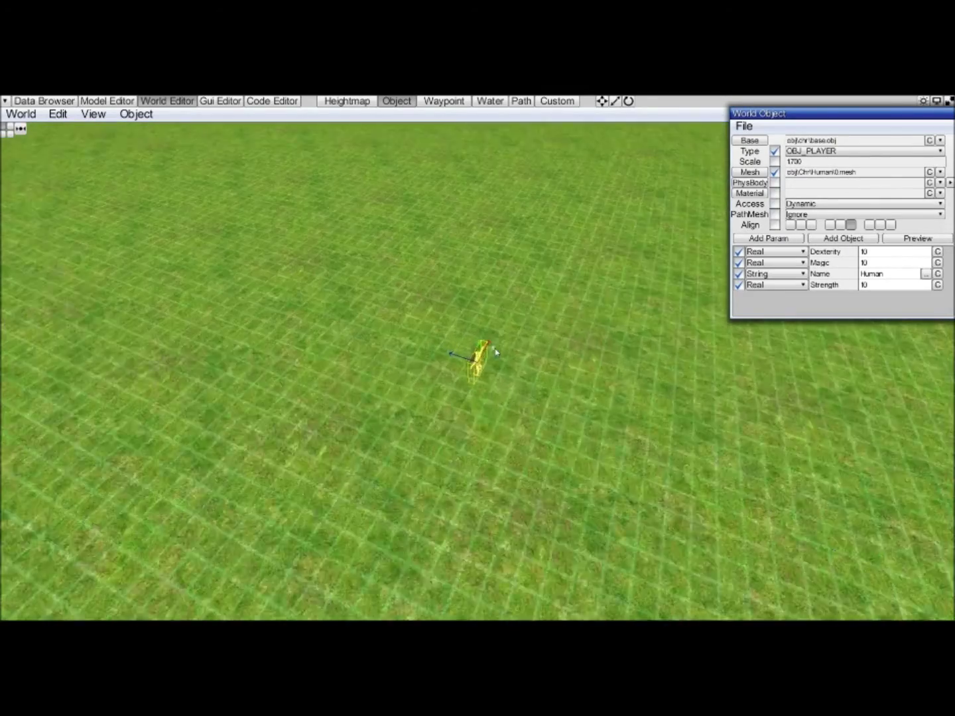
middle_click_drag(494, 350, 576, 341)
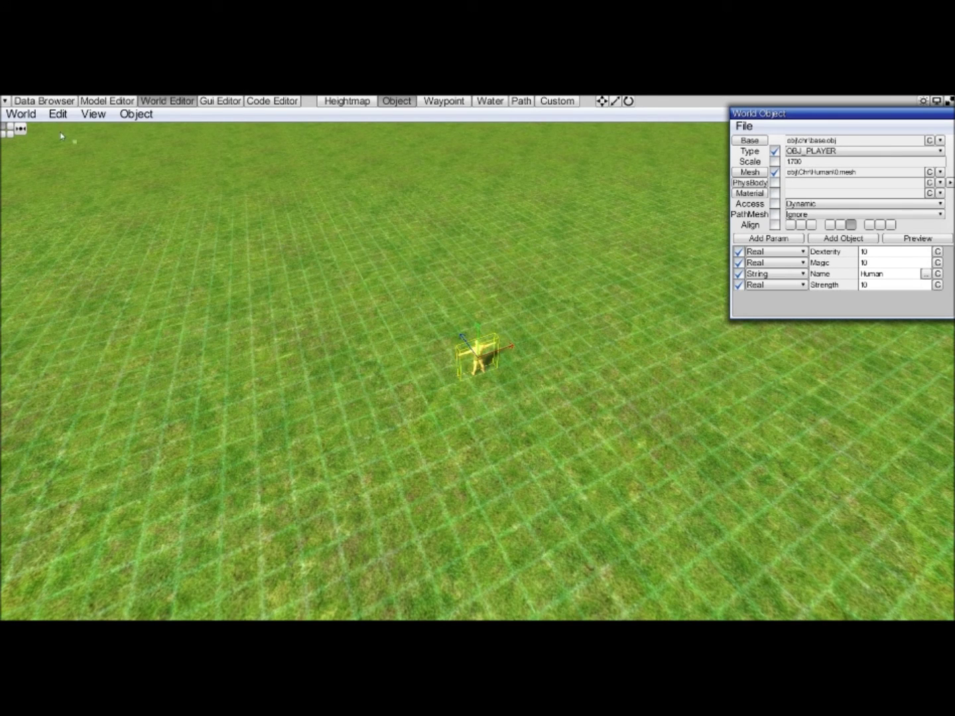
left_click(21, 115)
Try building the visible area, then dismiss the error asking to save first
mouse_move(50, 186)
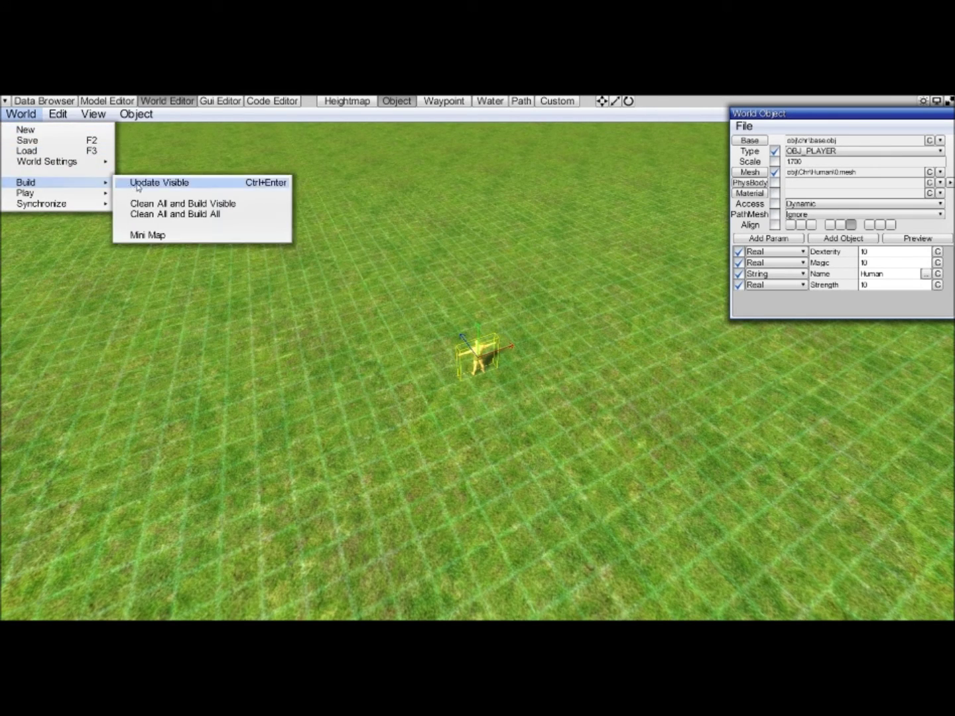
left_click(162, 185)
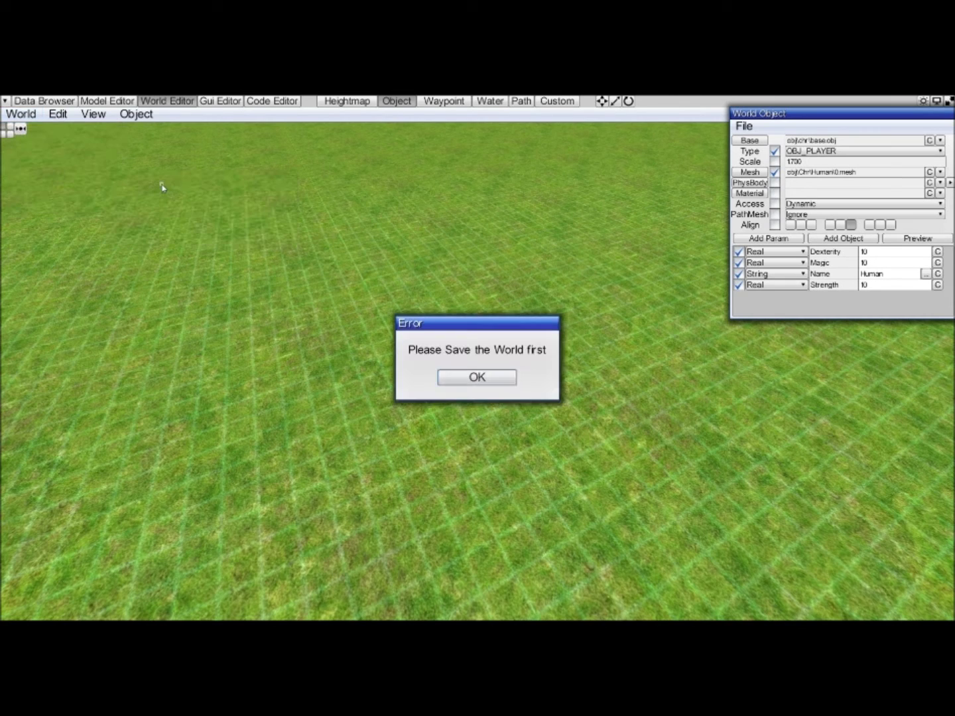
left_click(475, 376)
Save the world as Test2
left_click(21, 114)
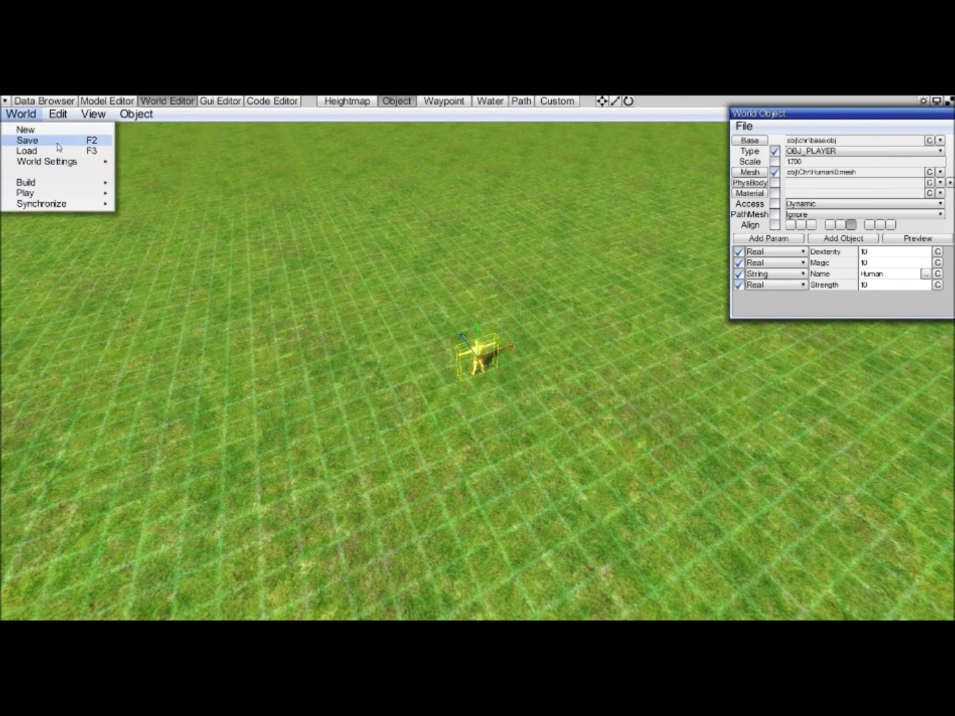
left_click(27, 139)
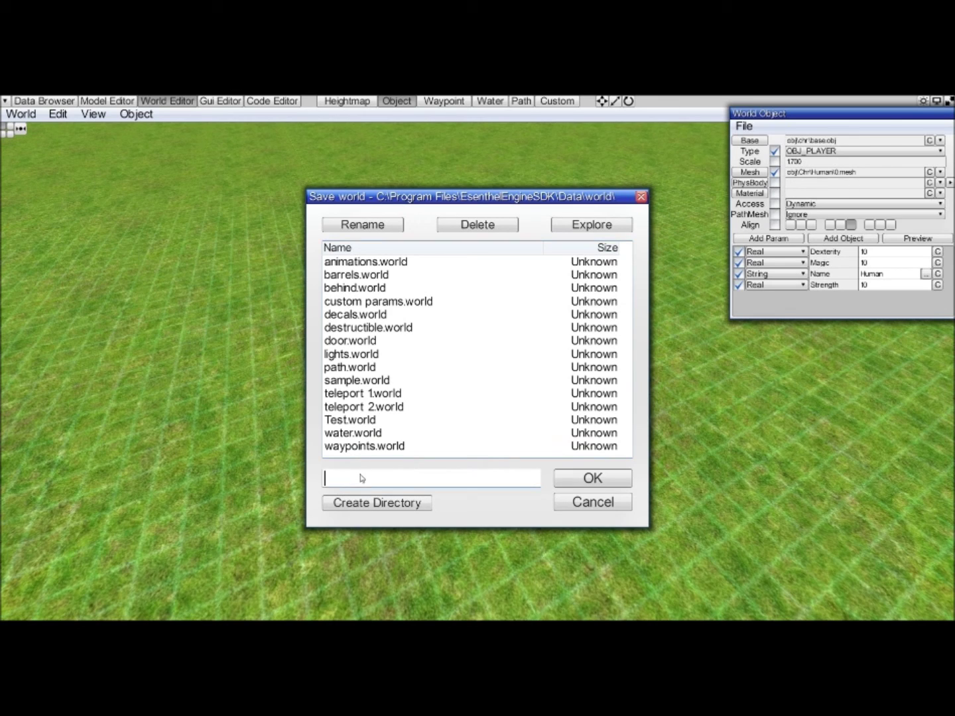
type("Test2")
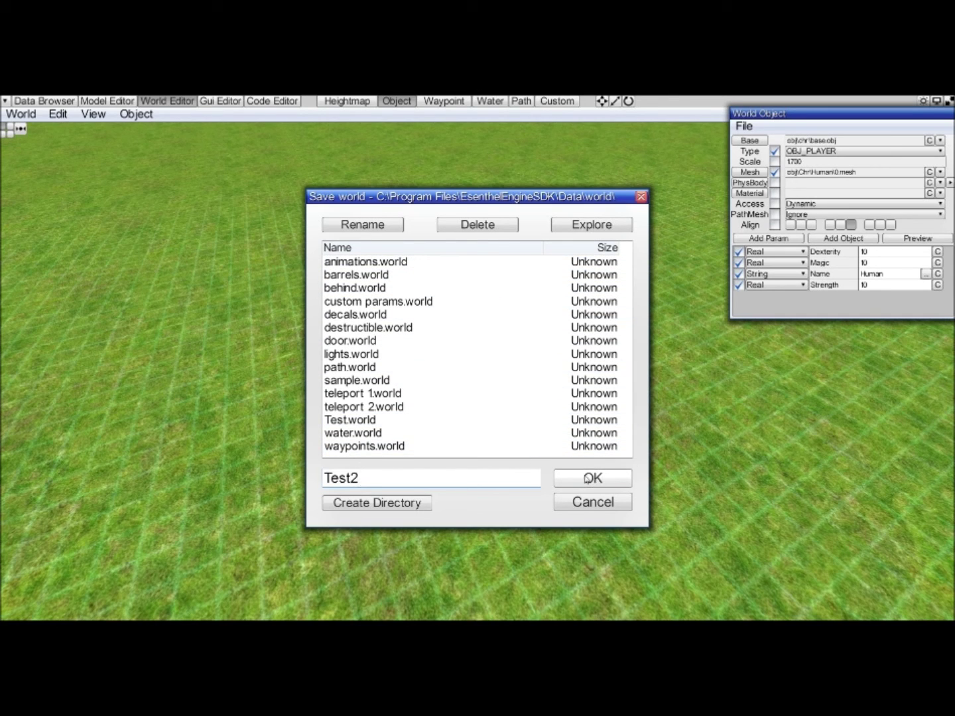
left_click(595, 483)
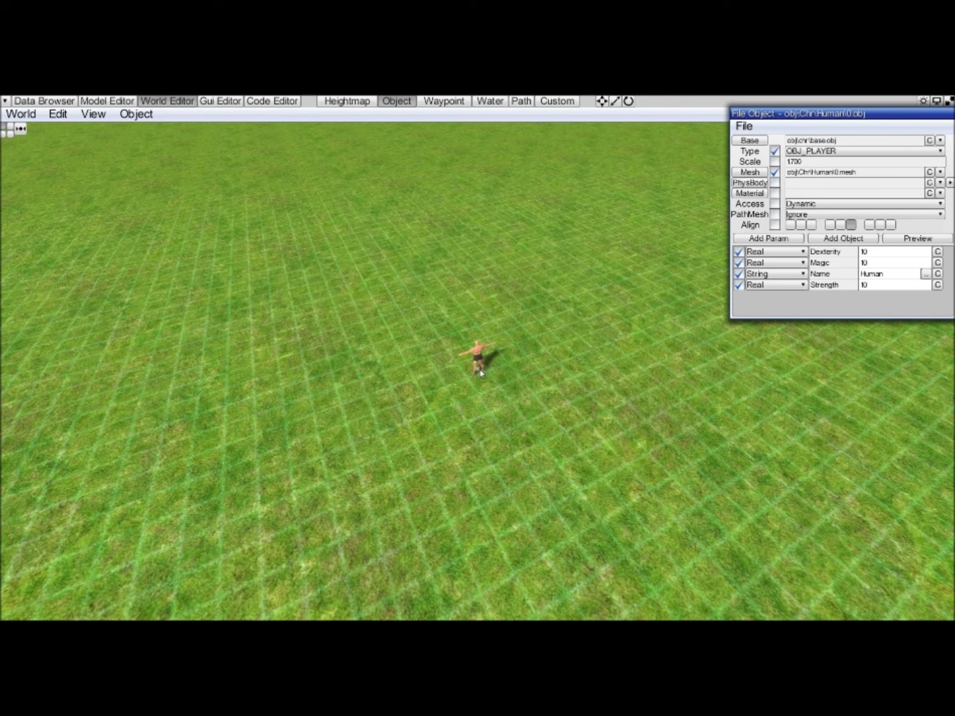
Run Update Visible on the Test2 world, then zoom out and back in to inspect the grass terrain
left_click(18, 116)
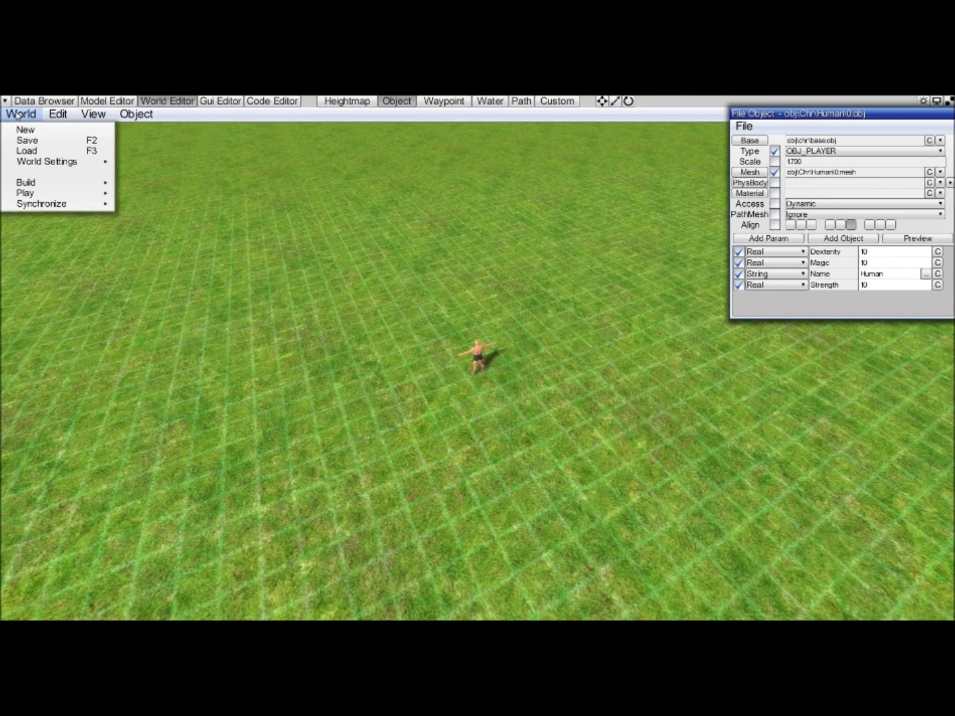
mouse_move(36, 187)
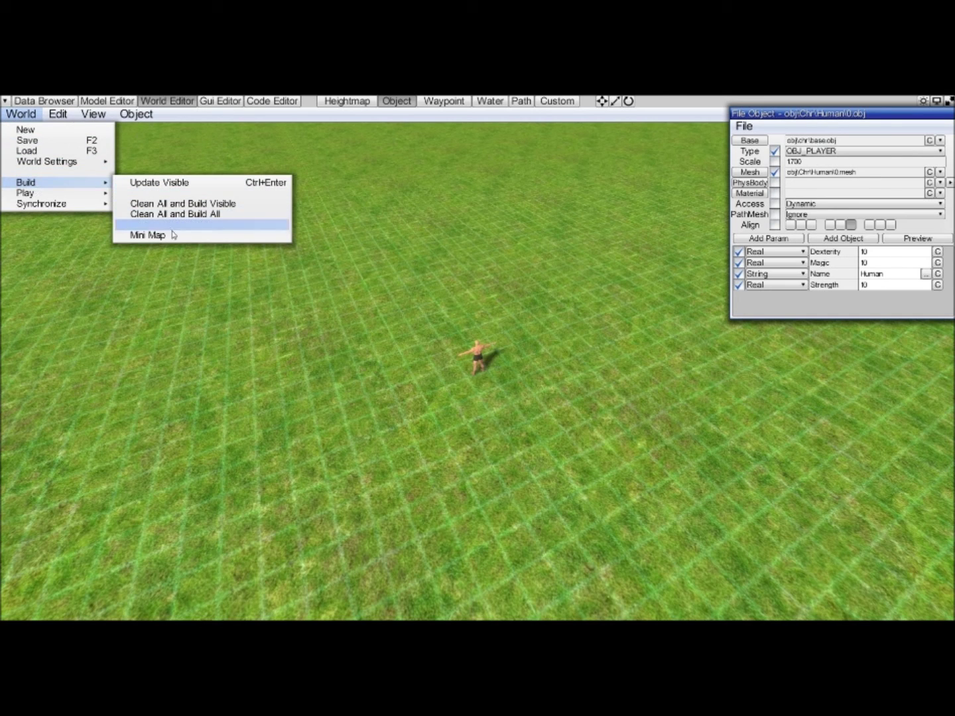
left_click(190, 188)
scroll(516, 272, "down", 6)
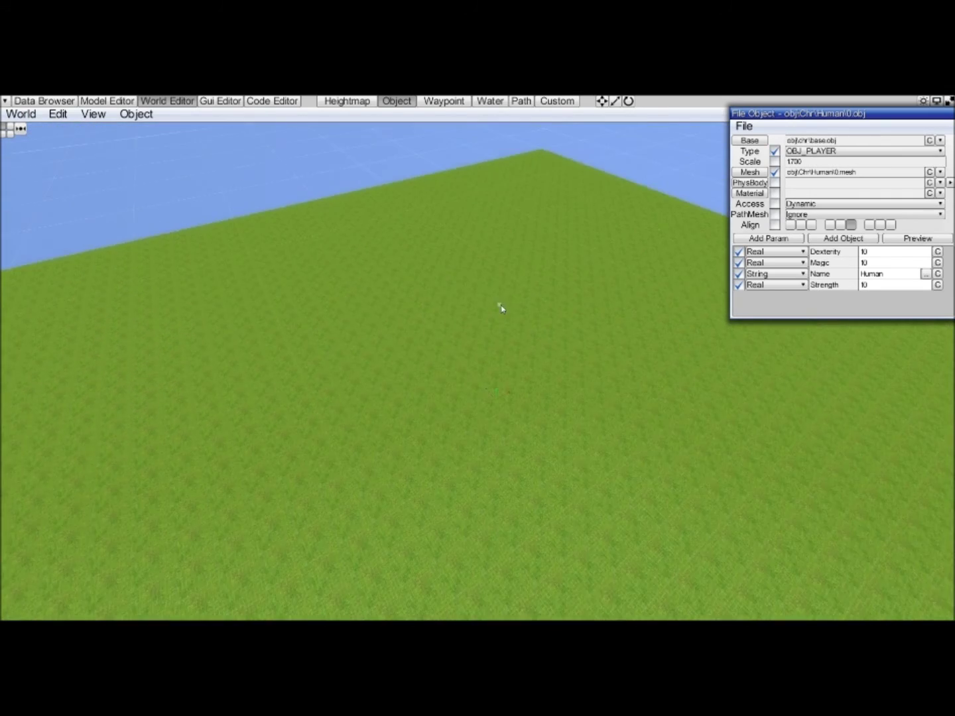
scroll(502, 309, "down", 6)
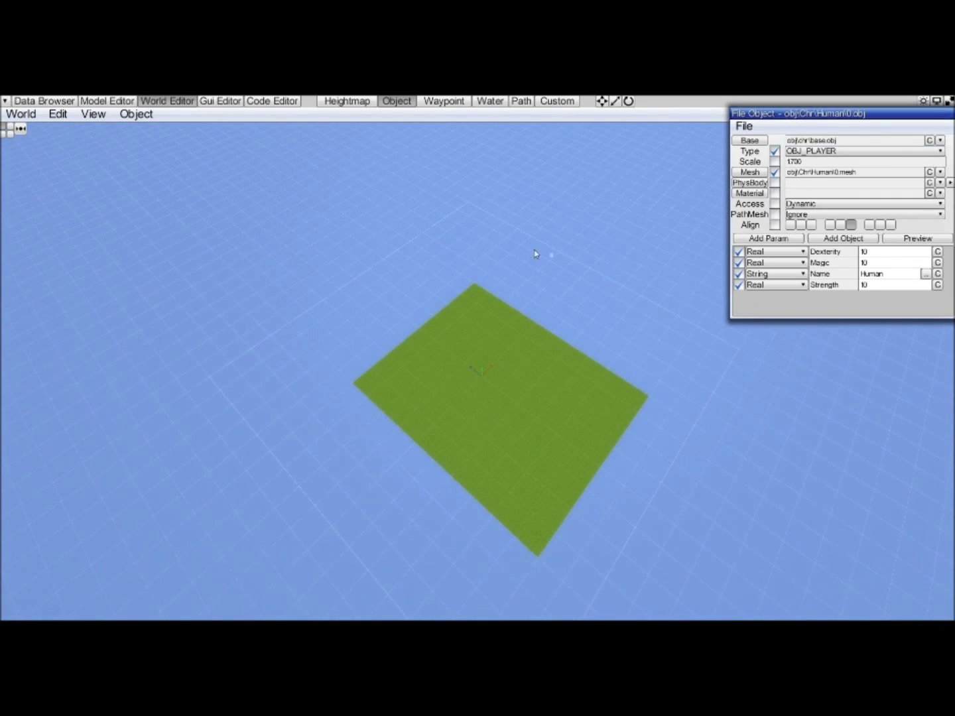
scroll(467, 320, "up", 10)
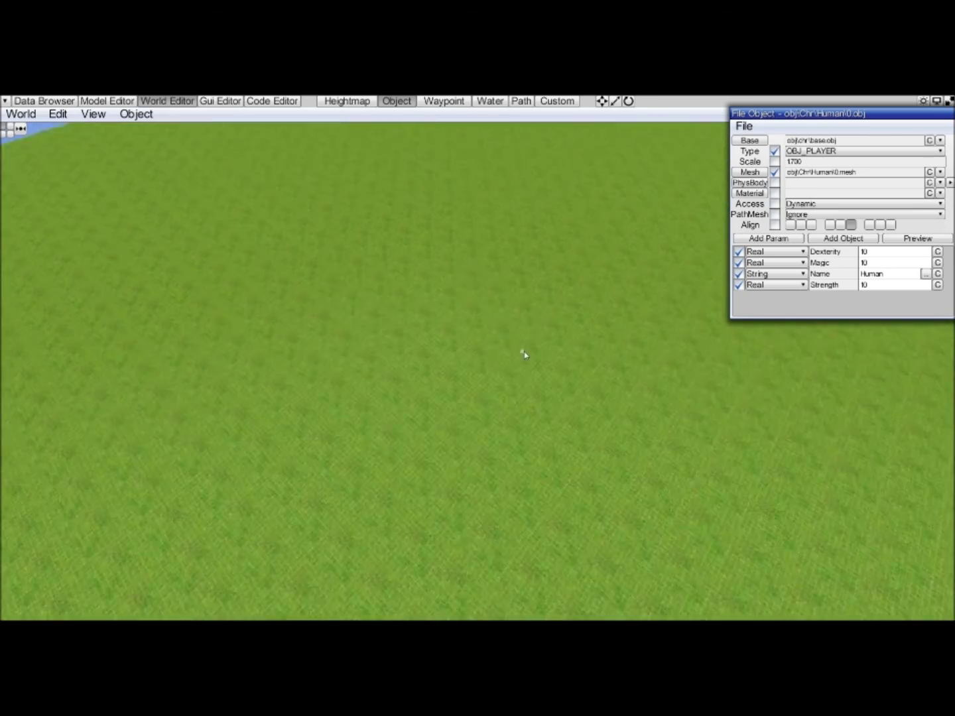
scroll(570, 386, "up", 3)
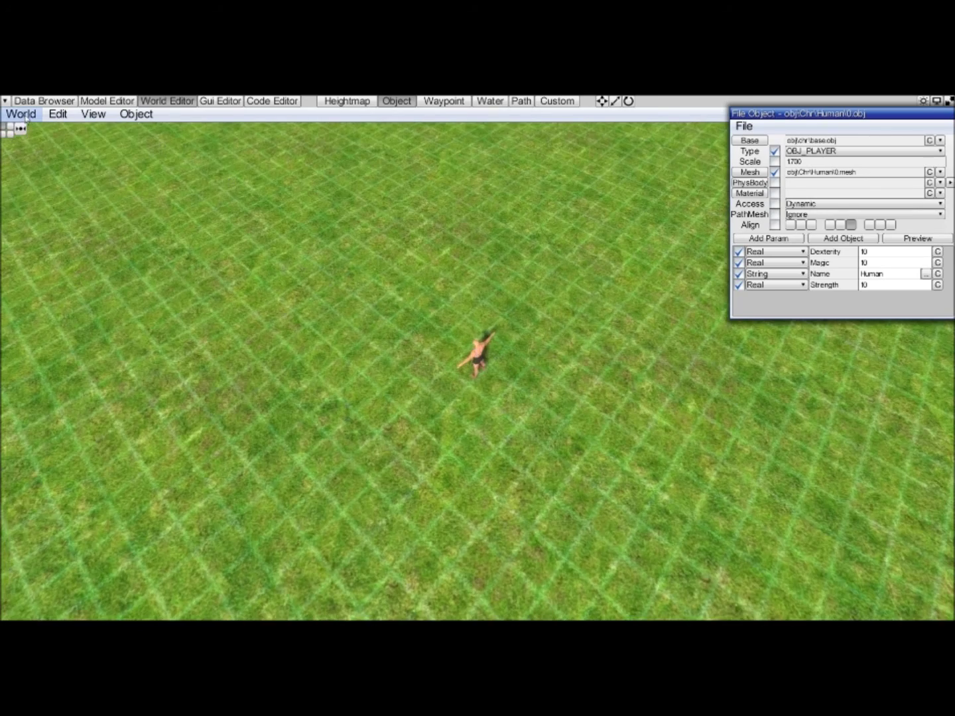
left_click(21, 114)
mouse_move(39, 184)
left_click(20, 114)
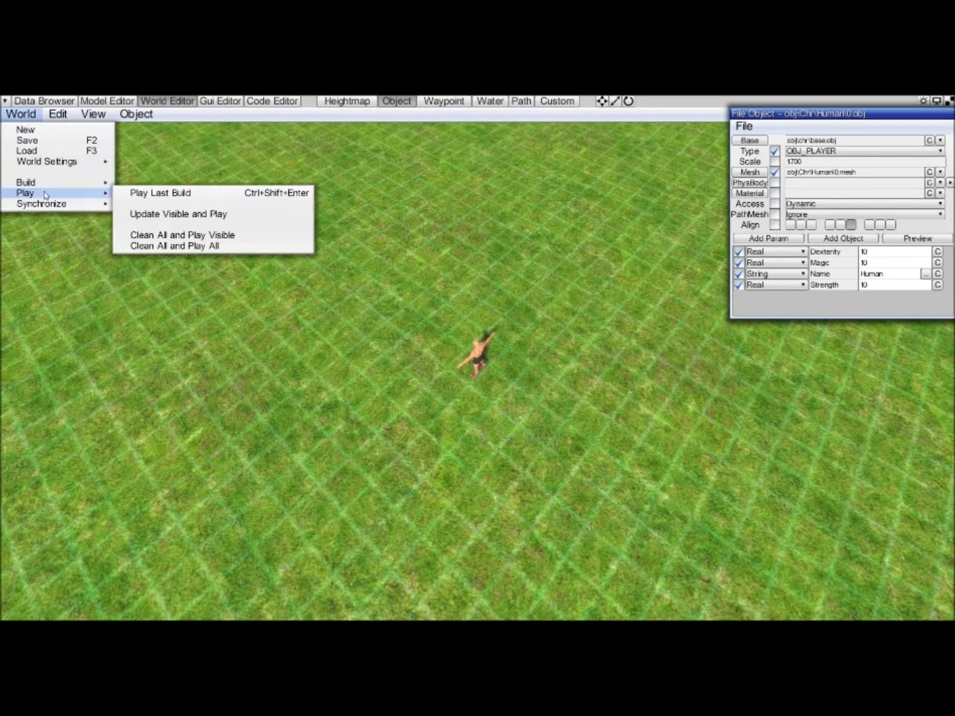
Play Test2 from the last build, release camera control and switch to first-person view
left_click(165, 194)
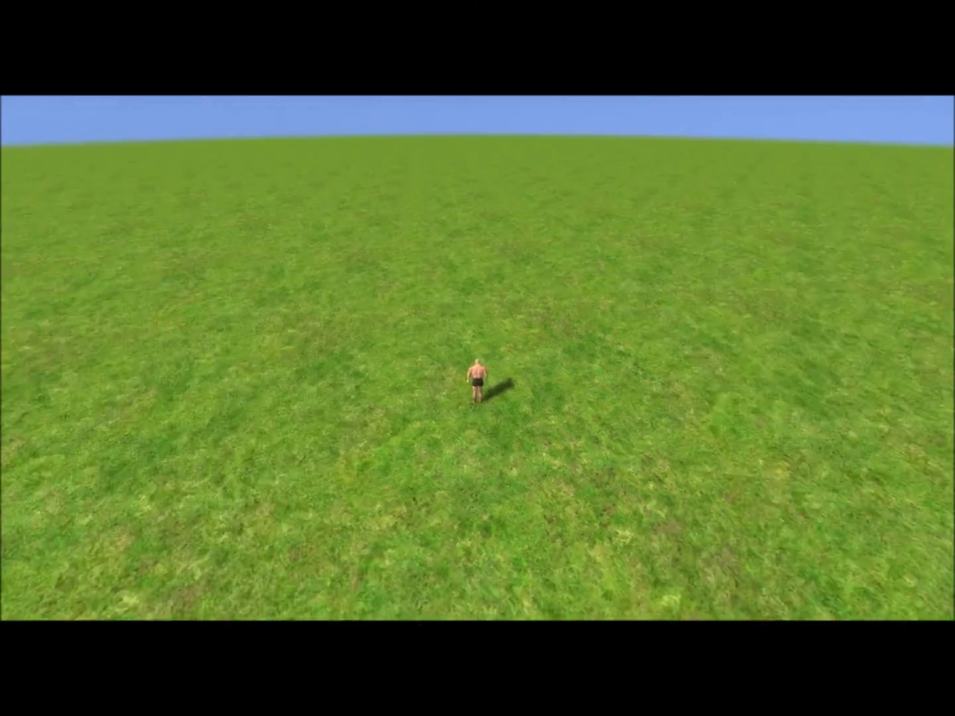
key("Escape")
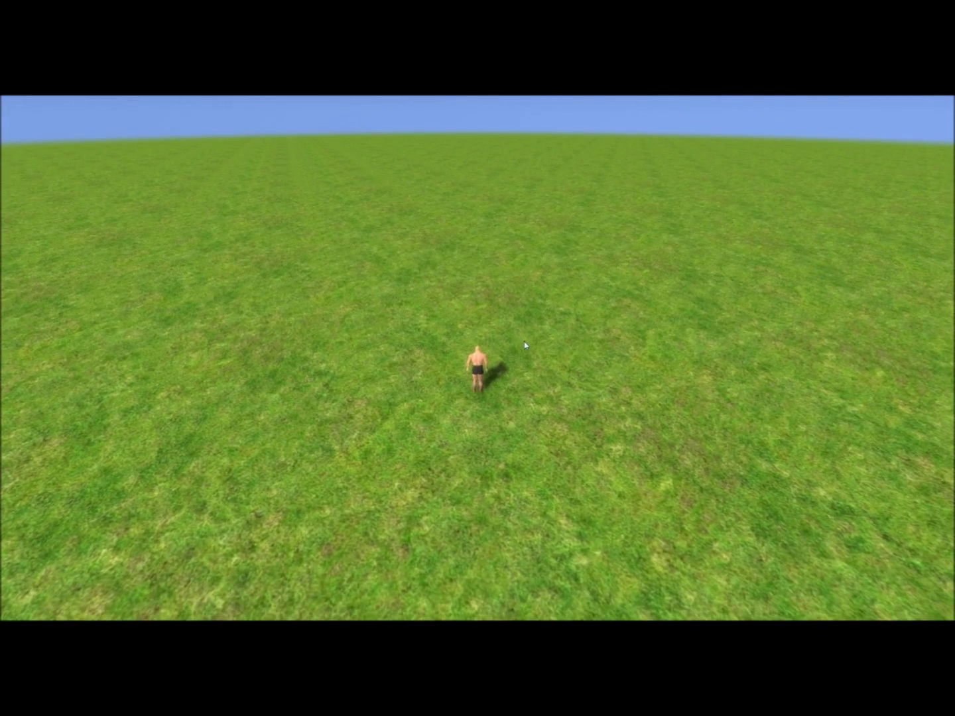
key("Tab")
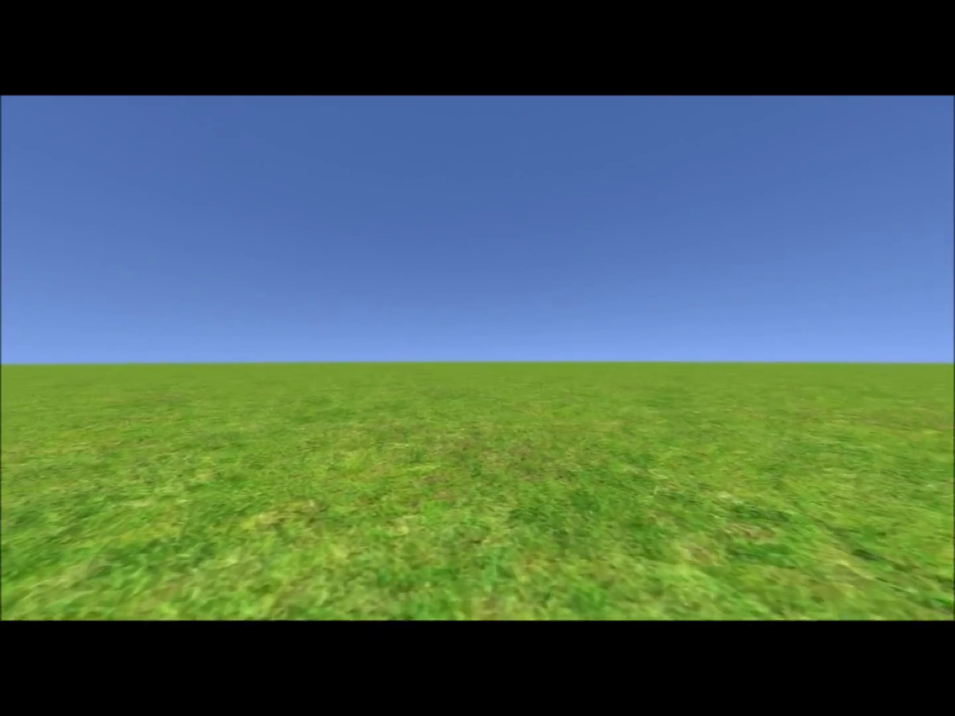